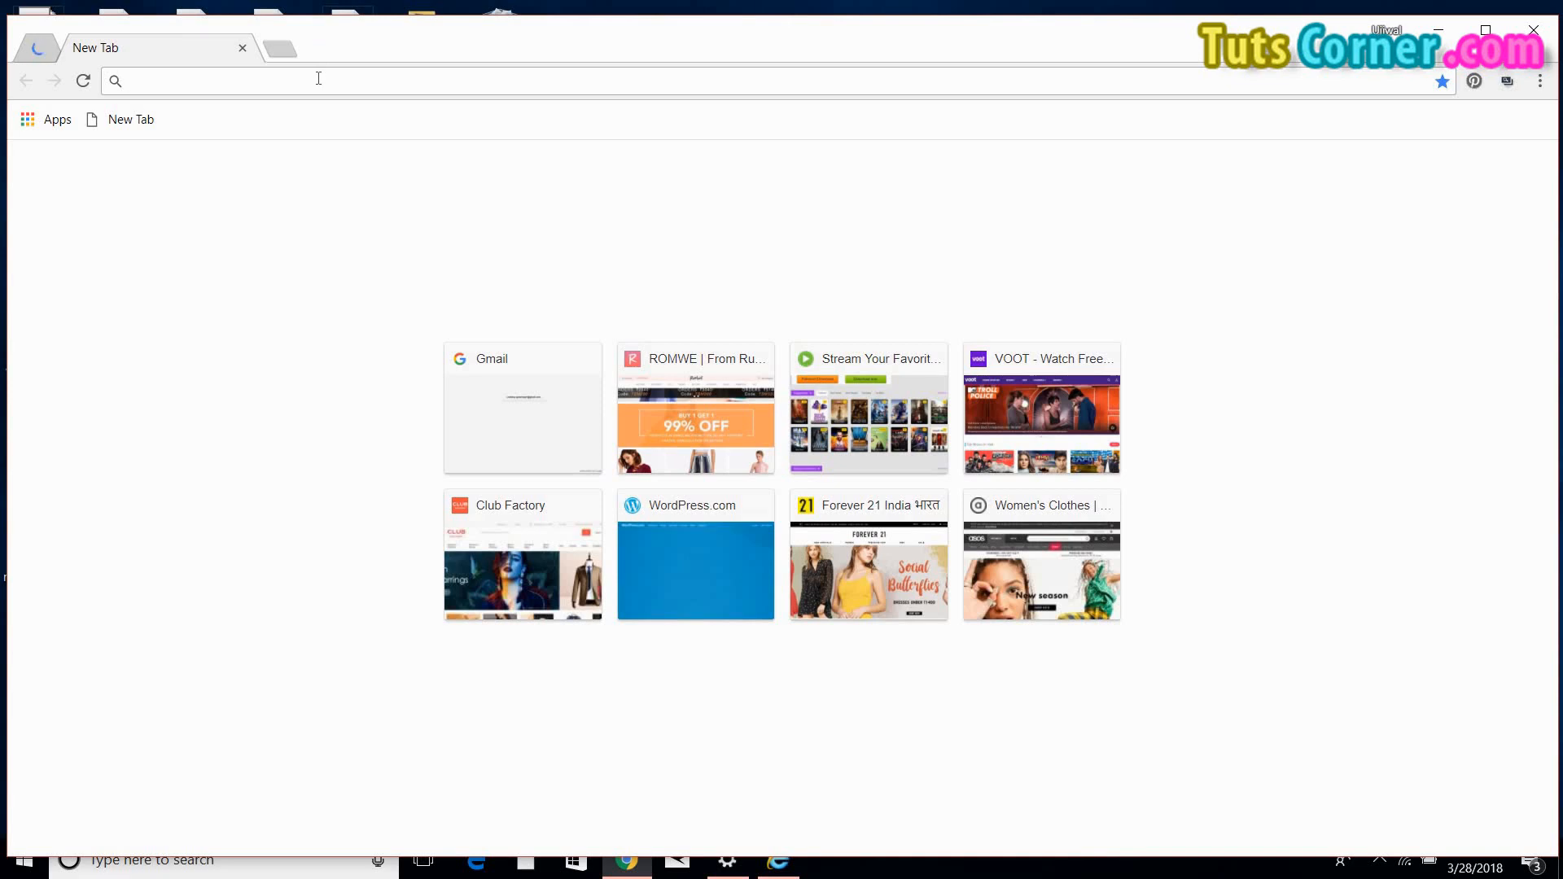
pyautogui.write('https://wbwordpress.wordpress.com/wp-admin/')
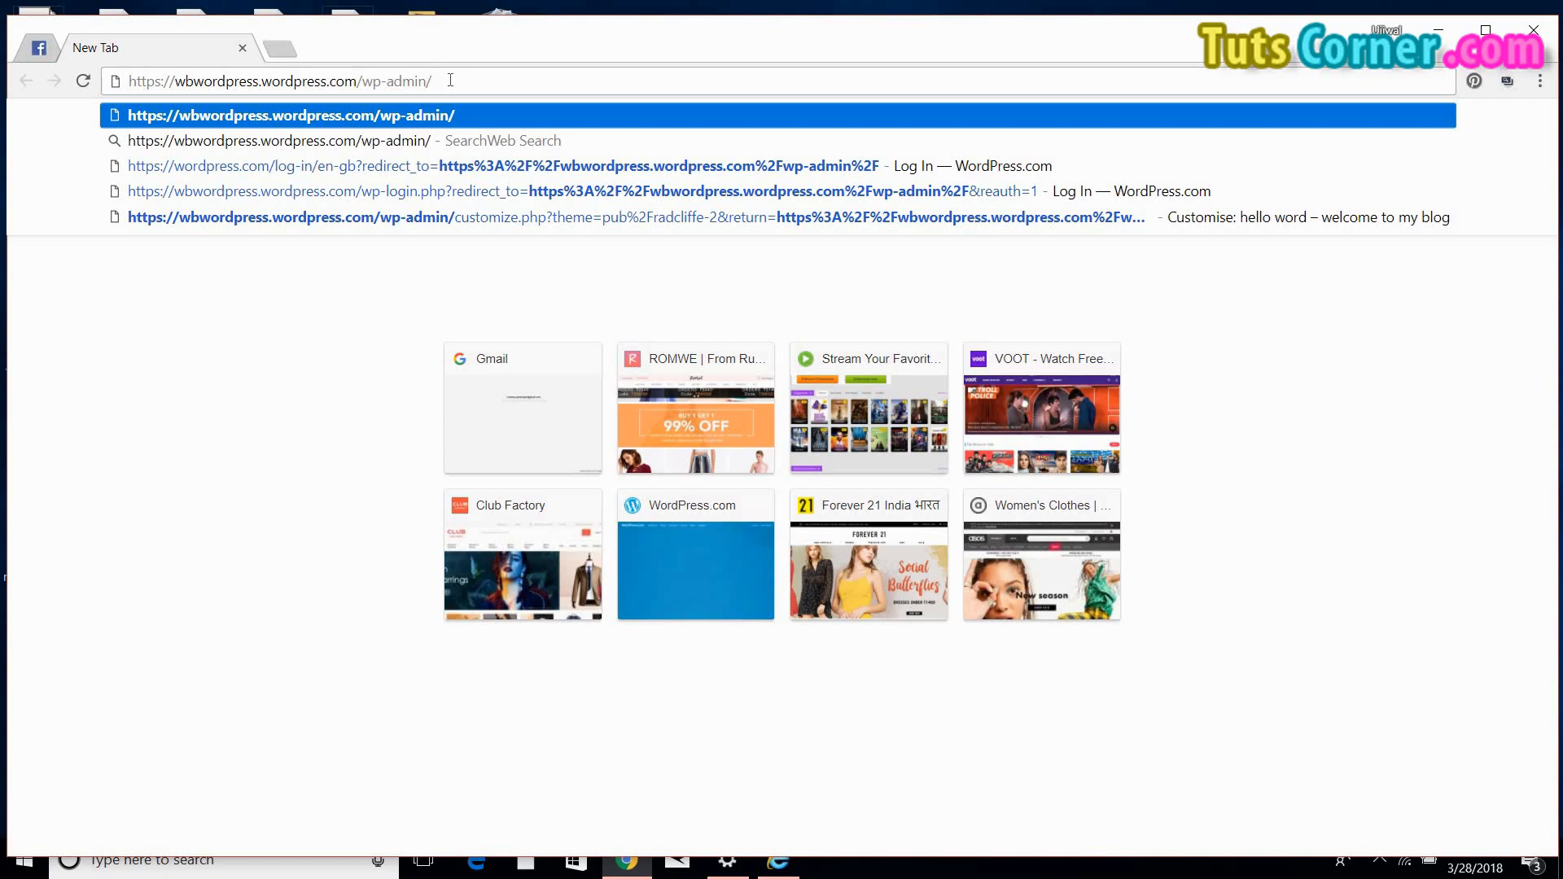
pyautogui.press('Return')
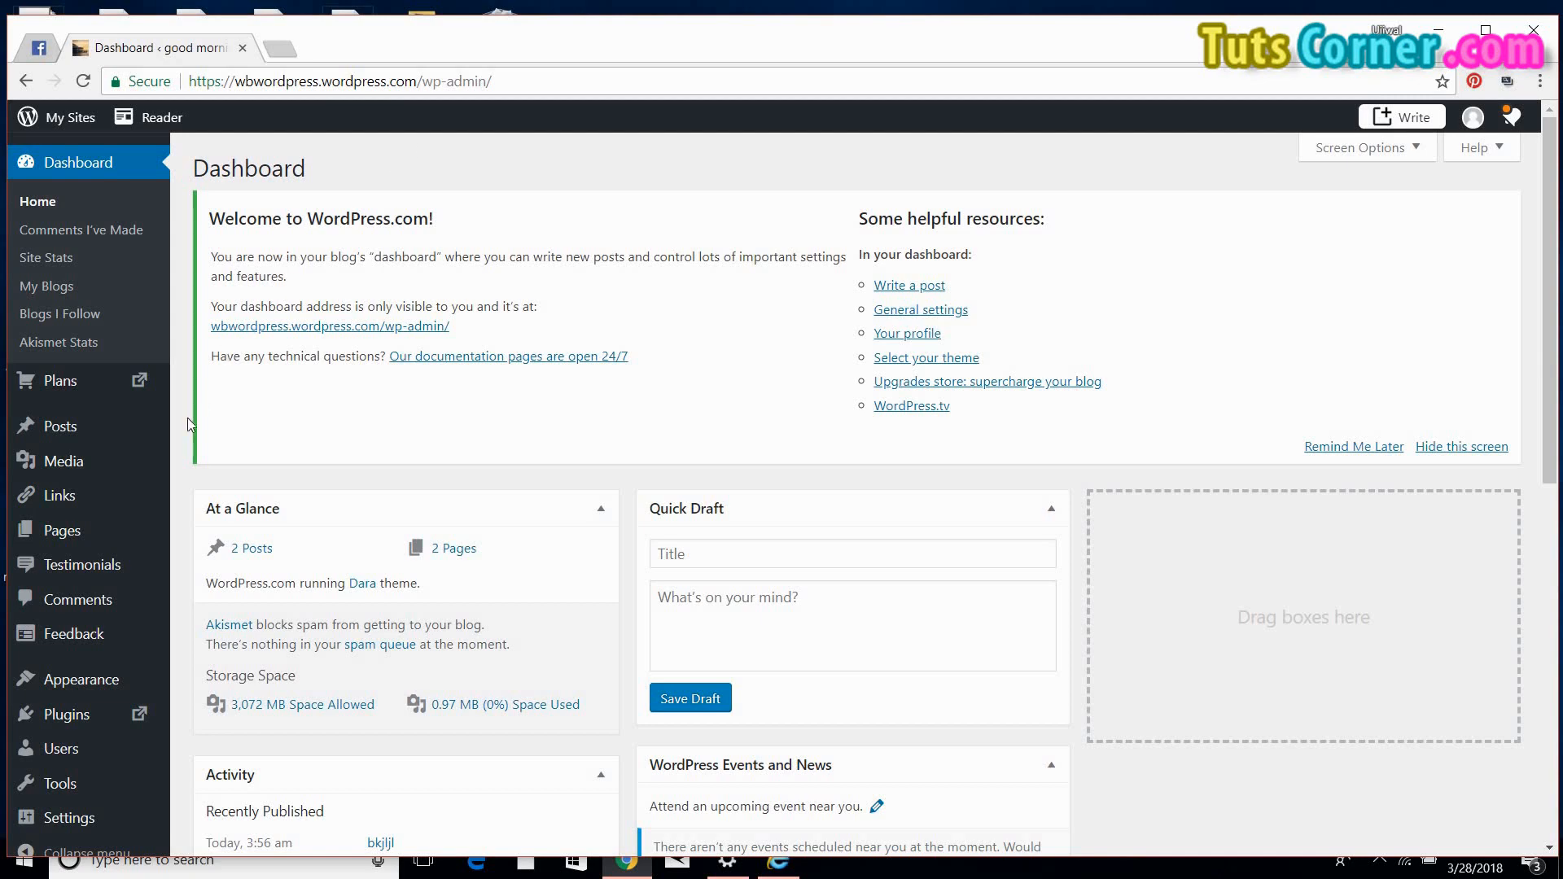
pyautogui.moveTo(124, 435)
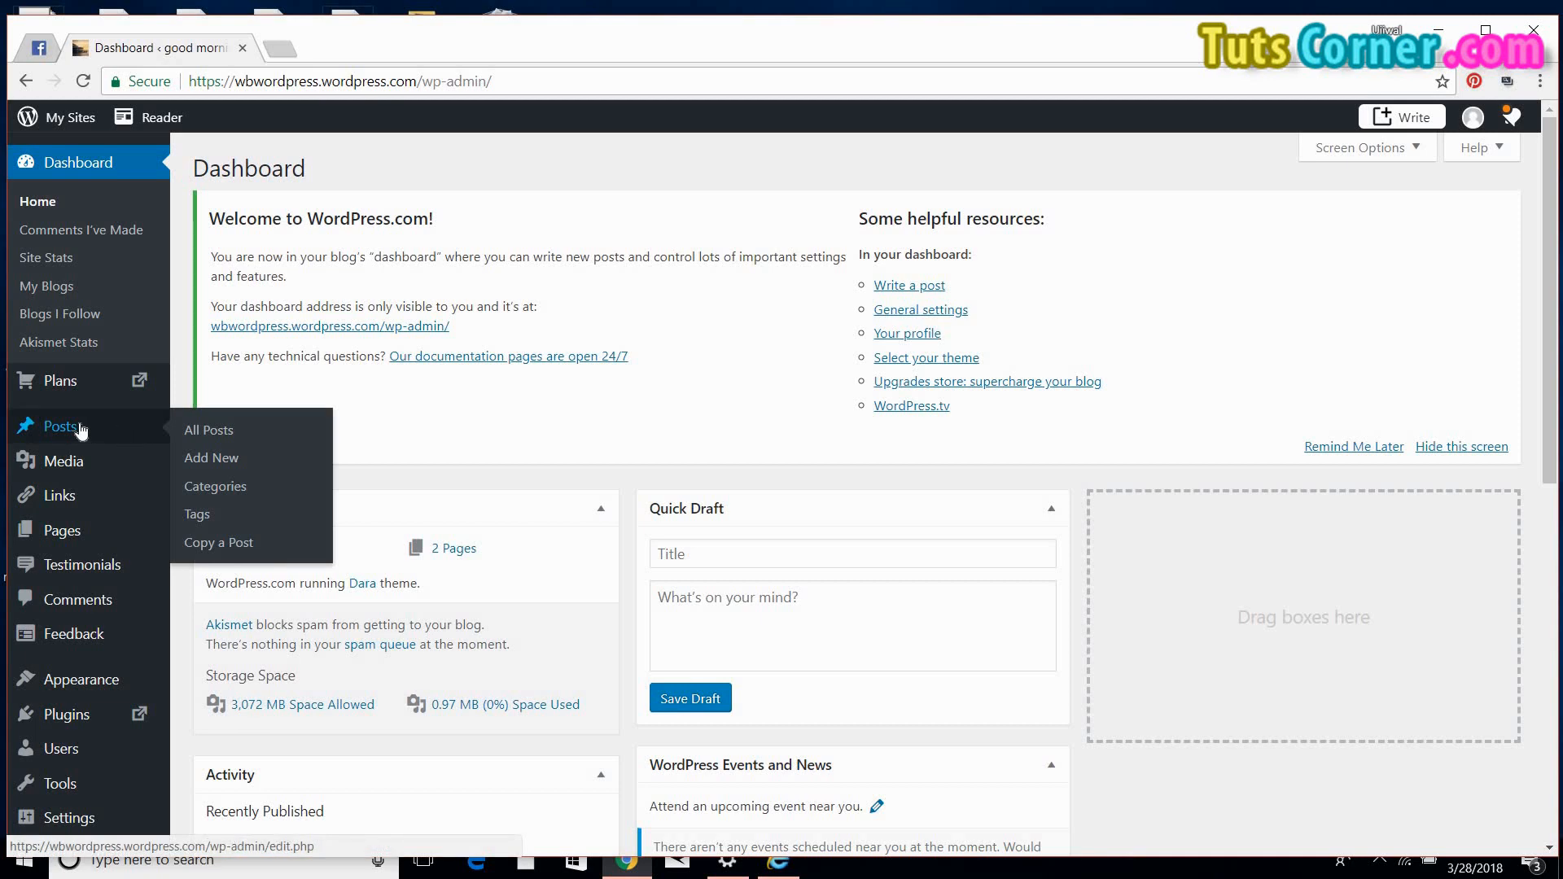
pyautogui.click(203, 436)
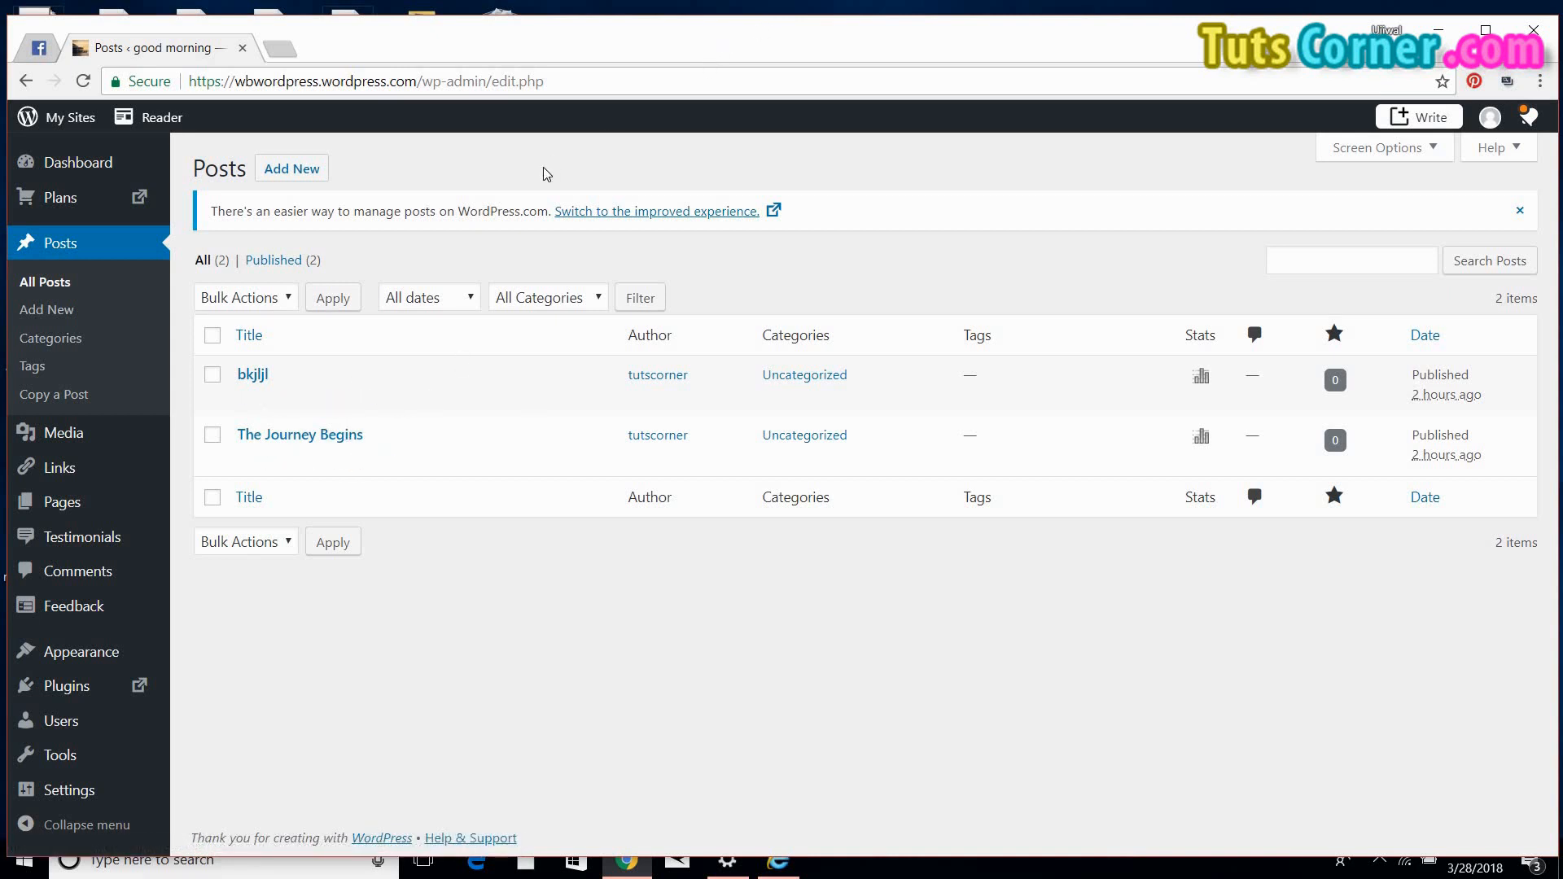
# Step: Open the post "bkjljl" for editing and replace its body text with "hello everyone. how are you doing."
pyautogui.moveTo(326, 451)
pyautogui.click(245, 379)
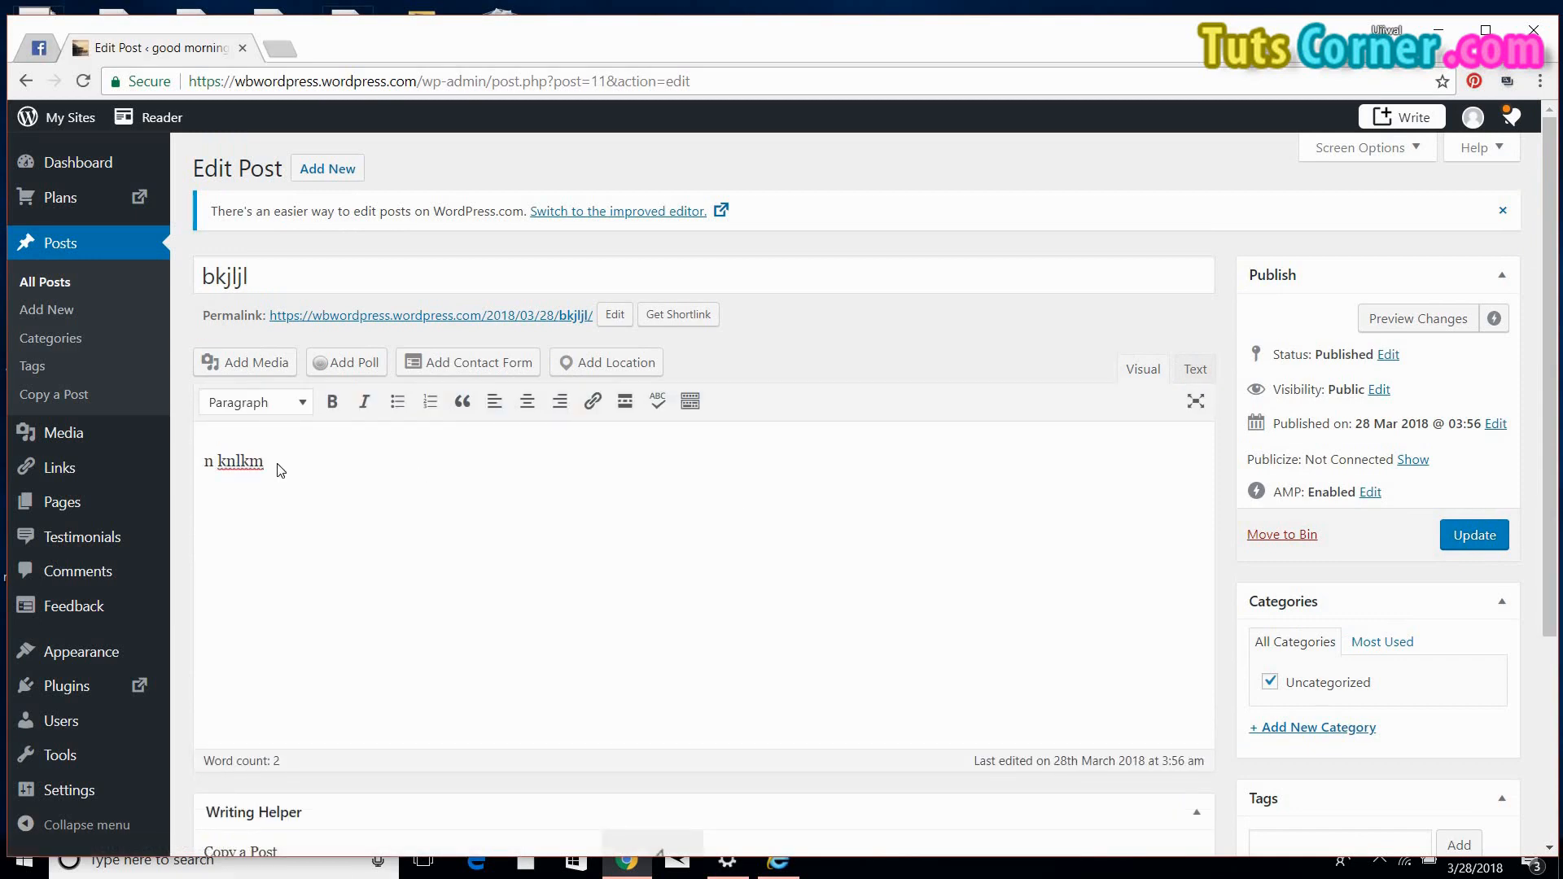
pyautogui.press('BackSpace')
pyautogui.press('BackSpace')
pyautogui.press('BackSpace')
pyautogui.press('BackSpace')
pyautogui.press('BackSpace')
pyautogui.press('BackSpace')
pyautogui.press('BackSpace')
pyautogui.write('hello everyone . how are yo')
pyautogui.press('BackSpace')
pyautogui.write('ou doing.')
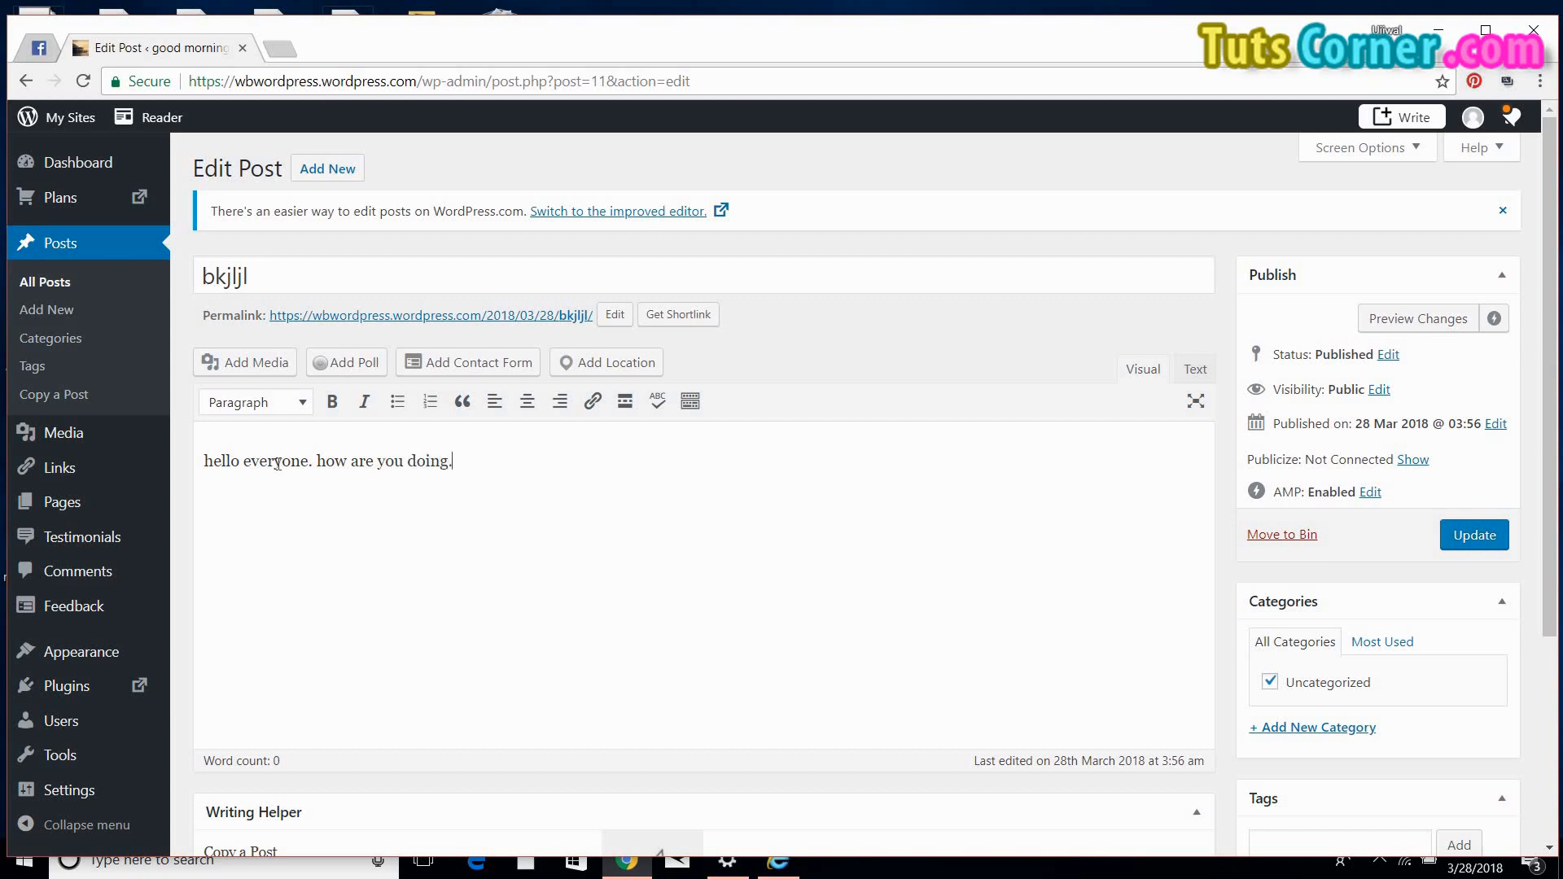
# Step: Insert the person-smartphone-office-table.jpeg image from the media library after the post's body text
pyautogui.click(243, 374)
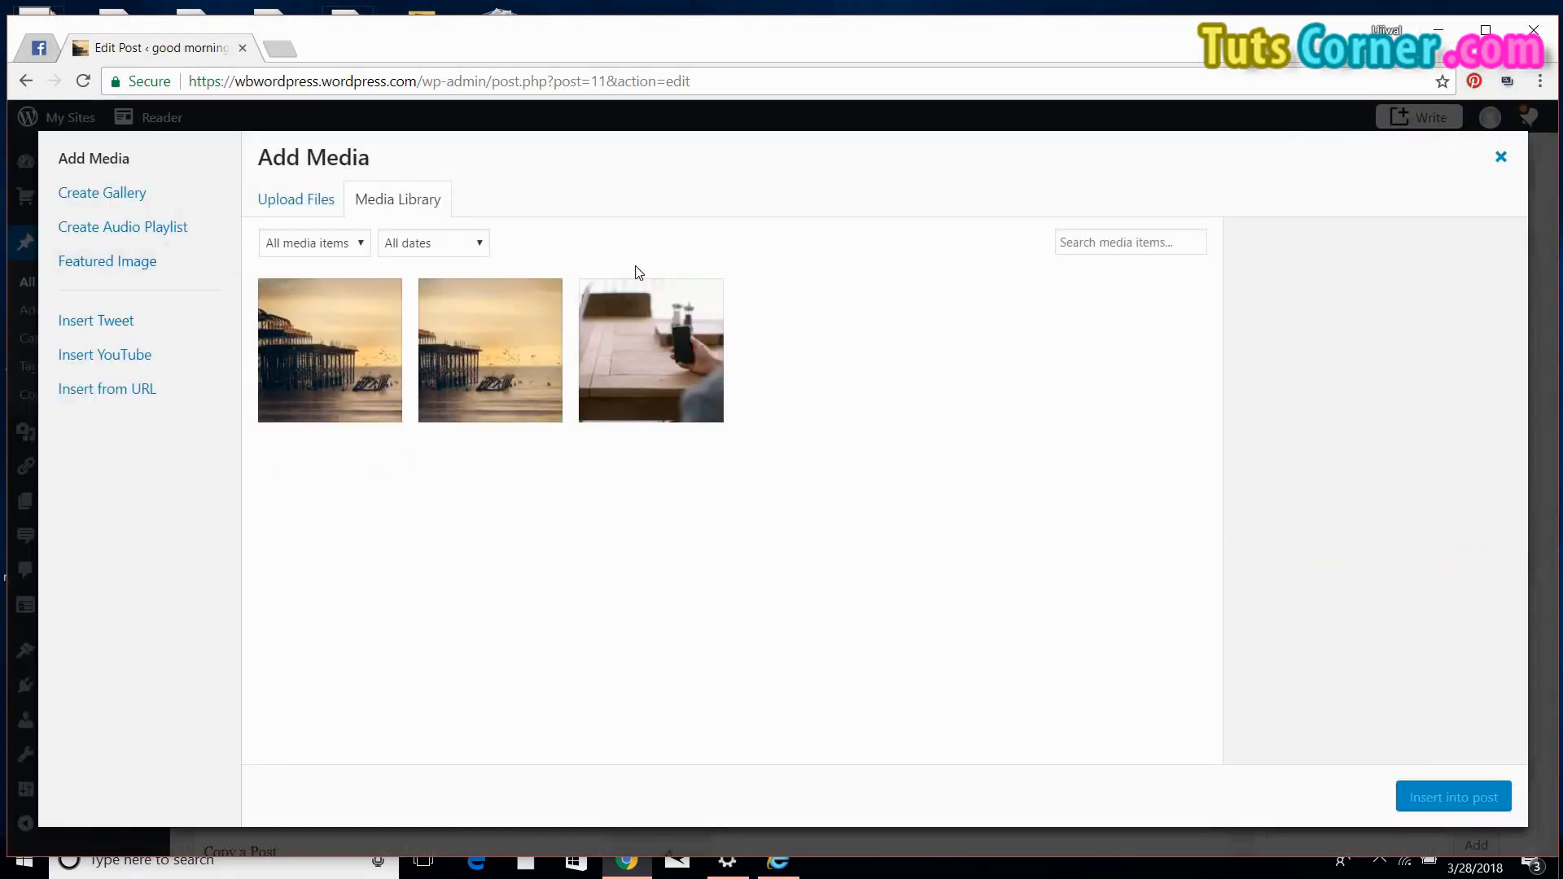
pyautogui.click(681, 381)
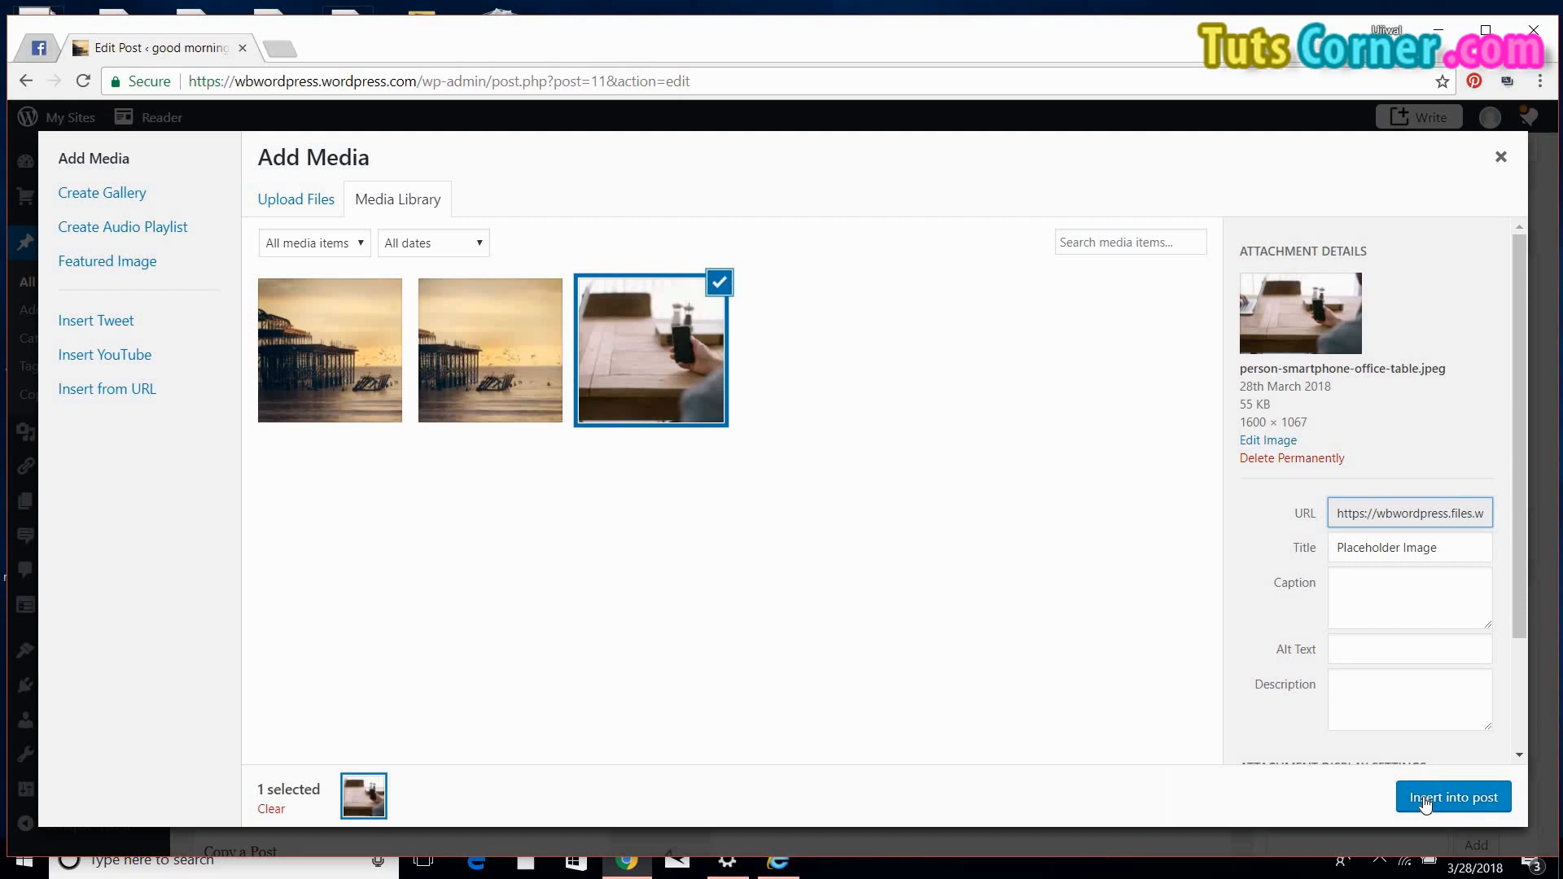
pyautogui.click(1426, 804)
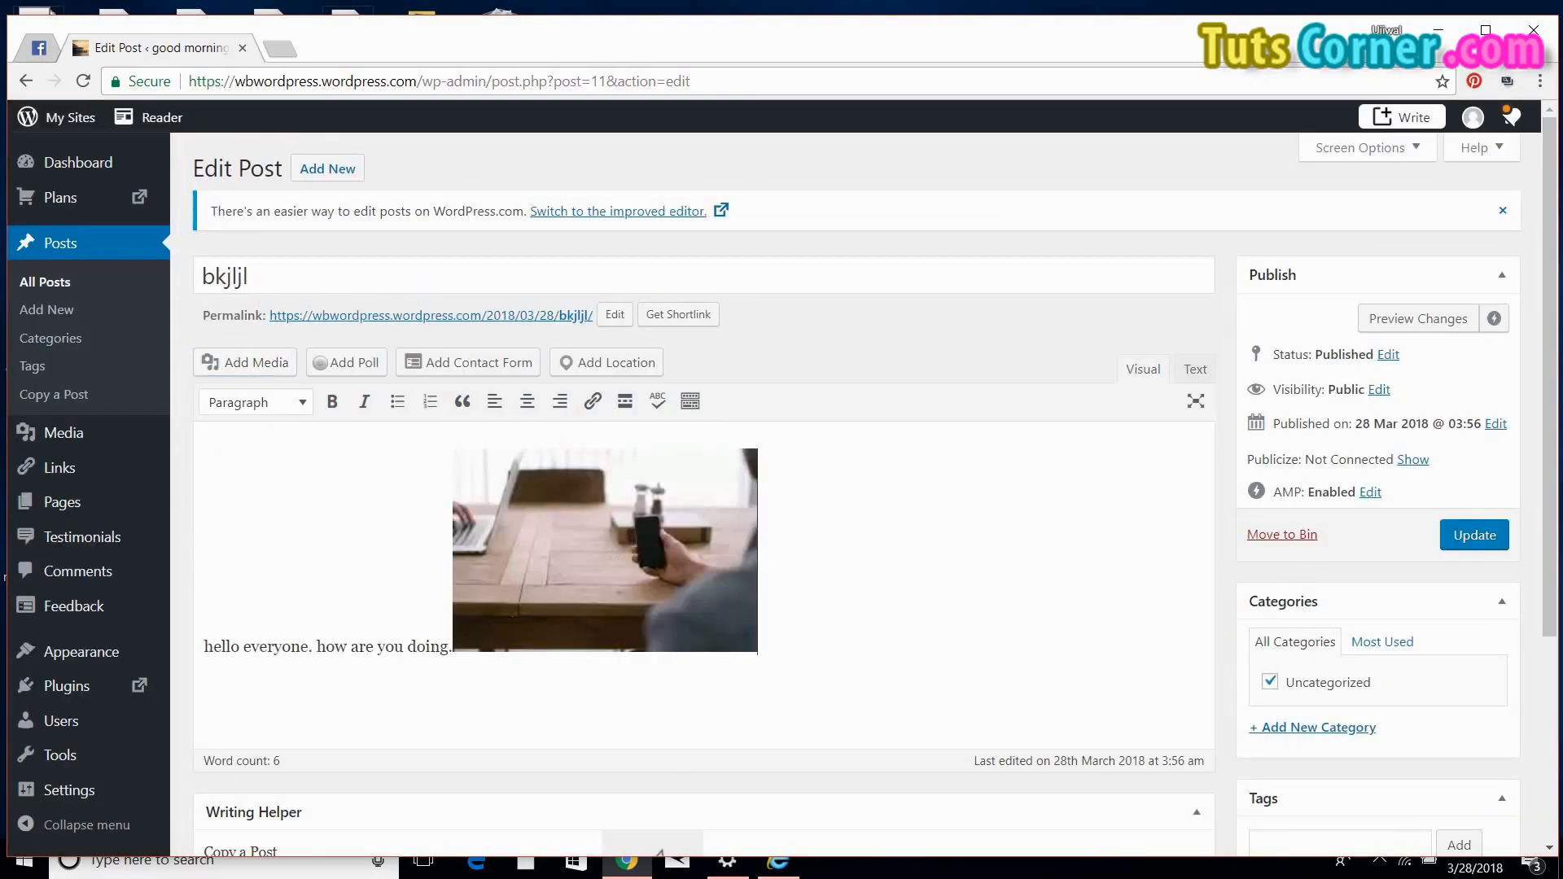
# Step: Shrink the inserted image in the post body to about half its width, keeping its proportions
pyautogui.click(515, 583)
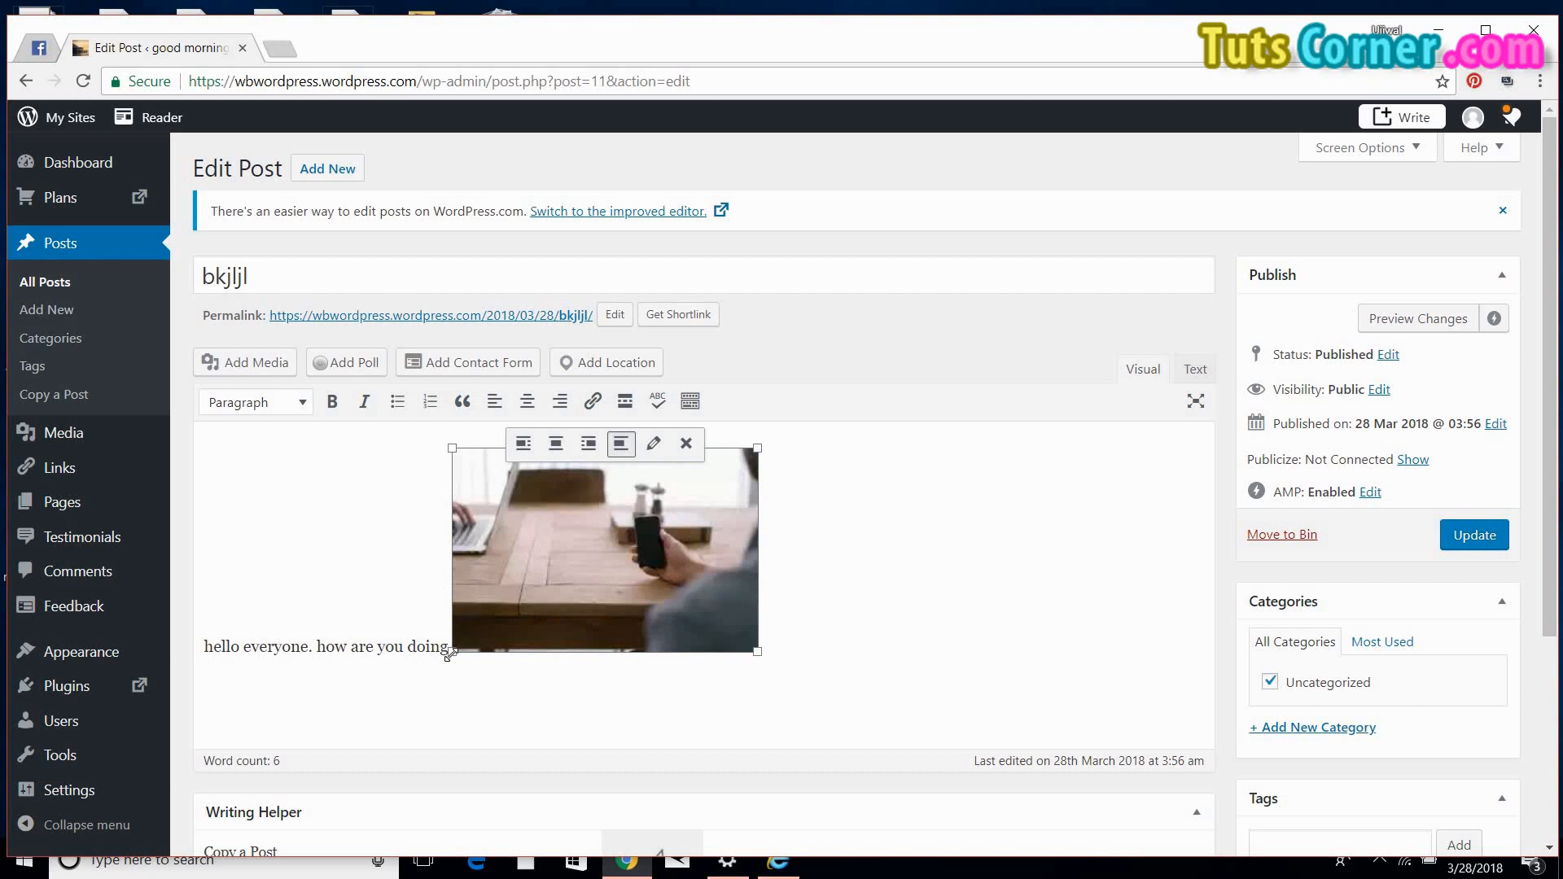
pyautogui.moveTo(450, 652); pyautogui.dragTo(478, 604)
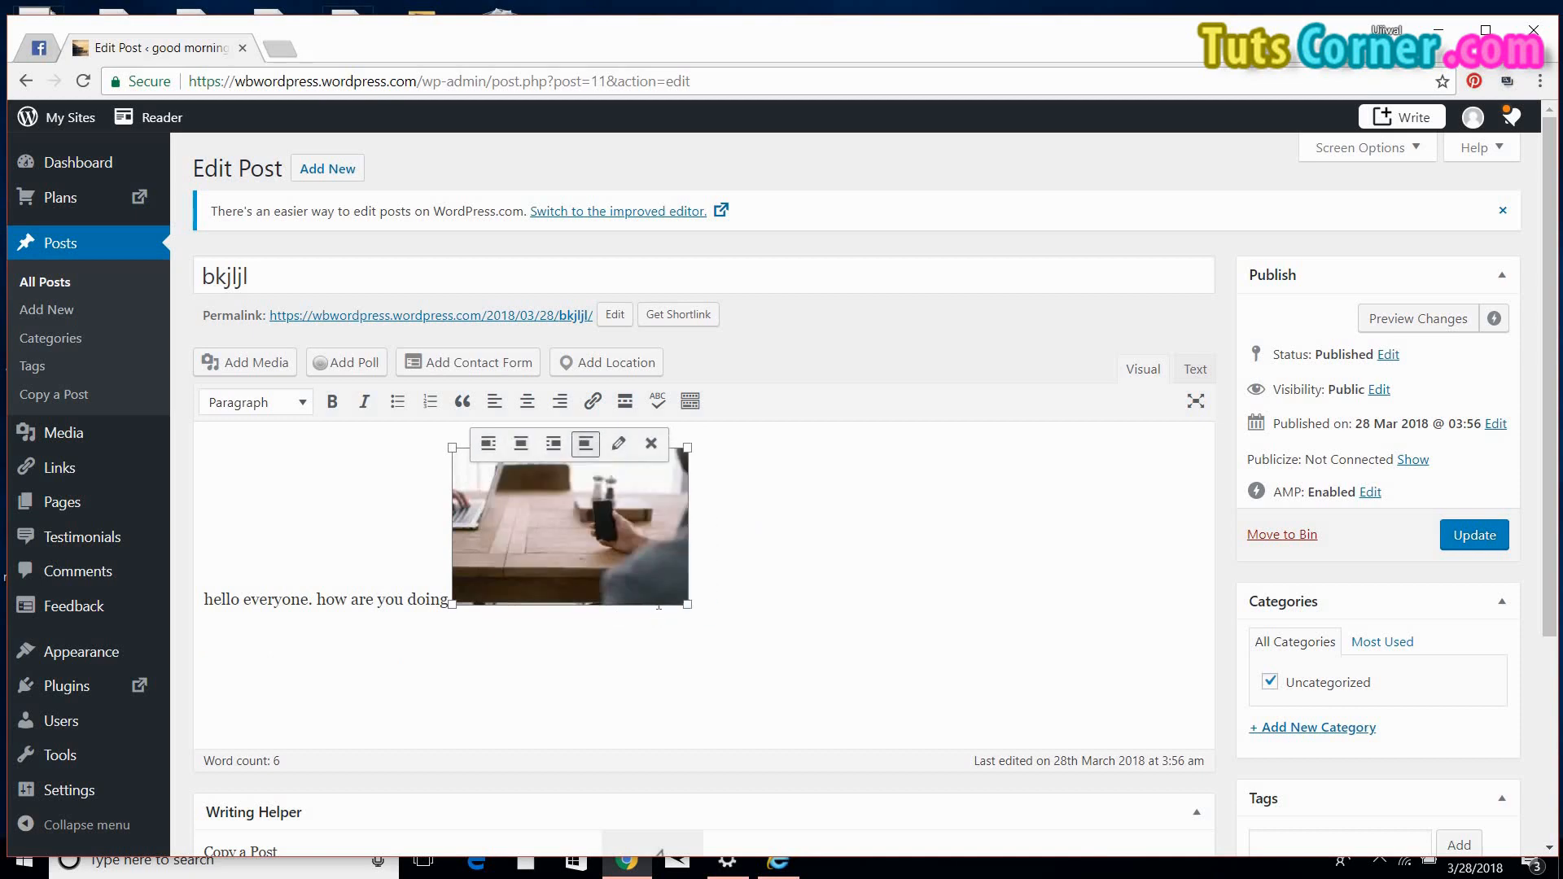
pyautogui.moveTo(686, 605); pyautogui.dragTo(606, 550)
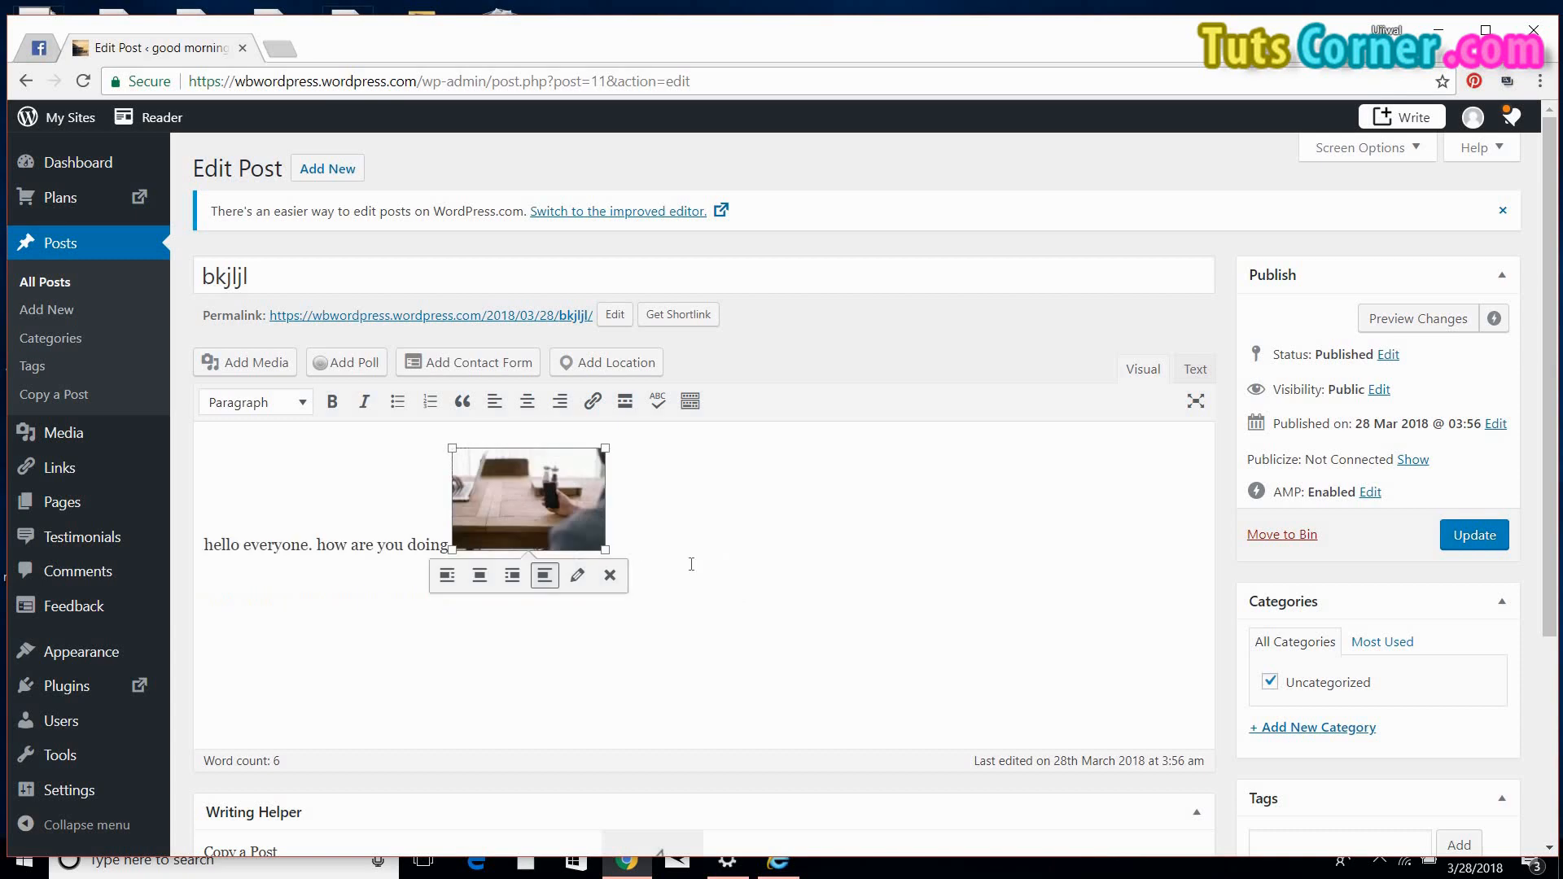
pyautogui.click(805, 670)
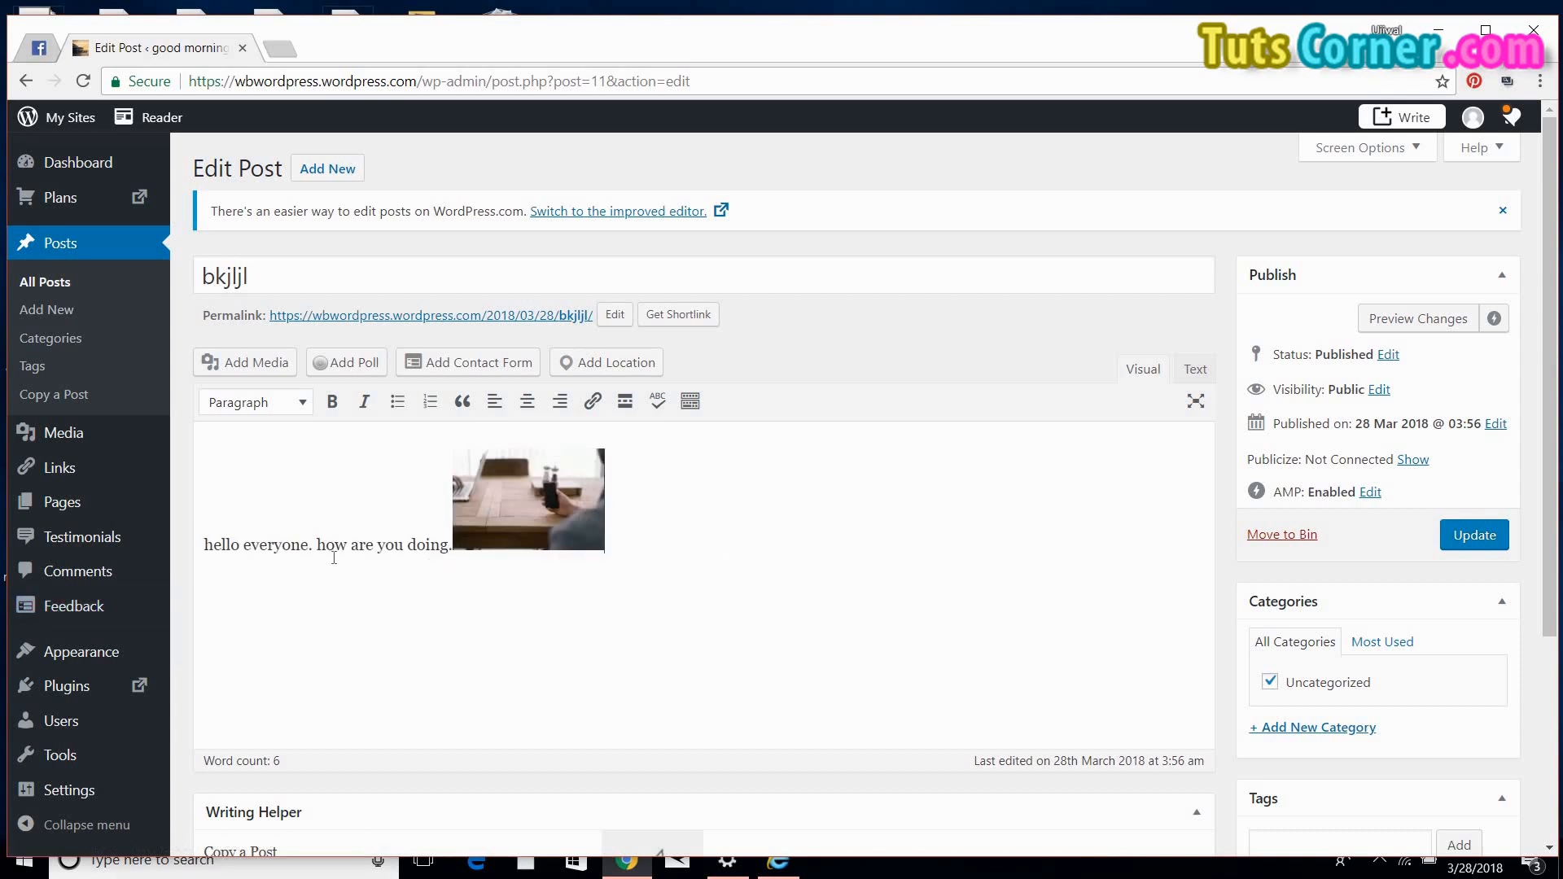
pyautogui.doubleClick(767, 627)
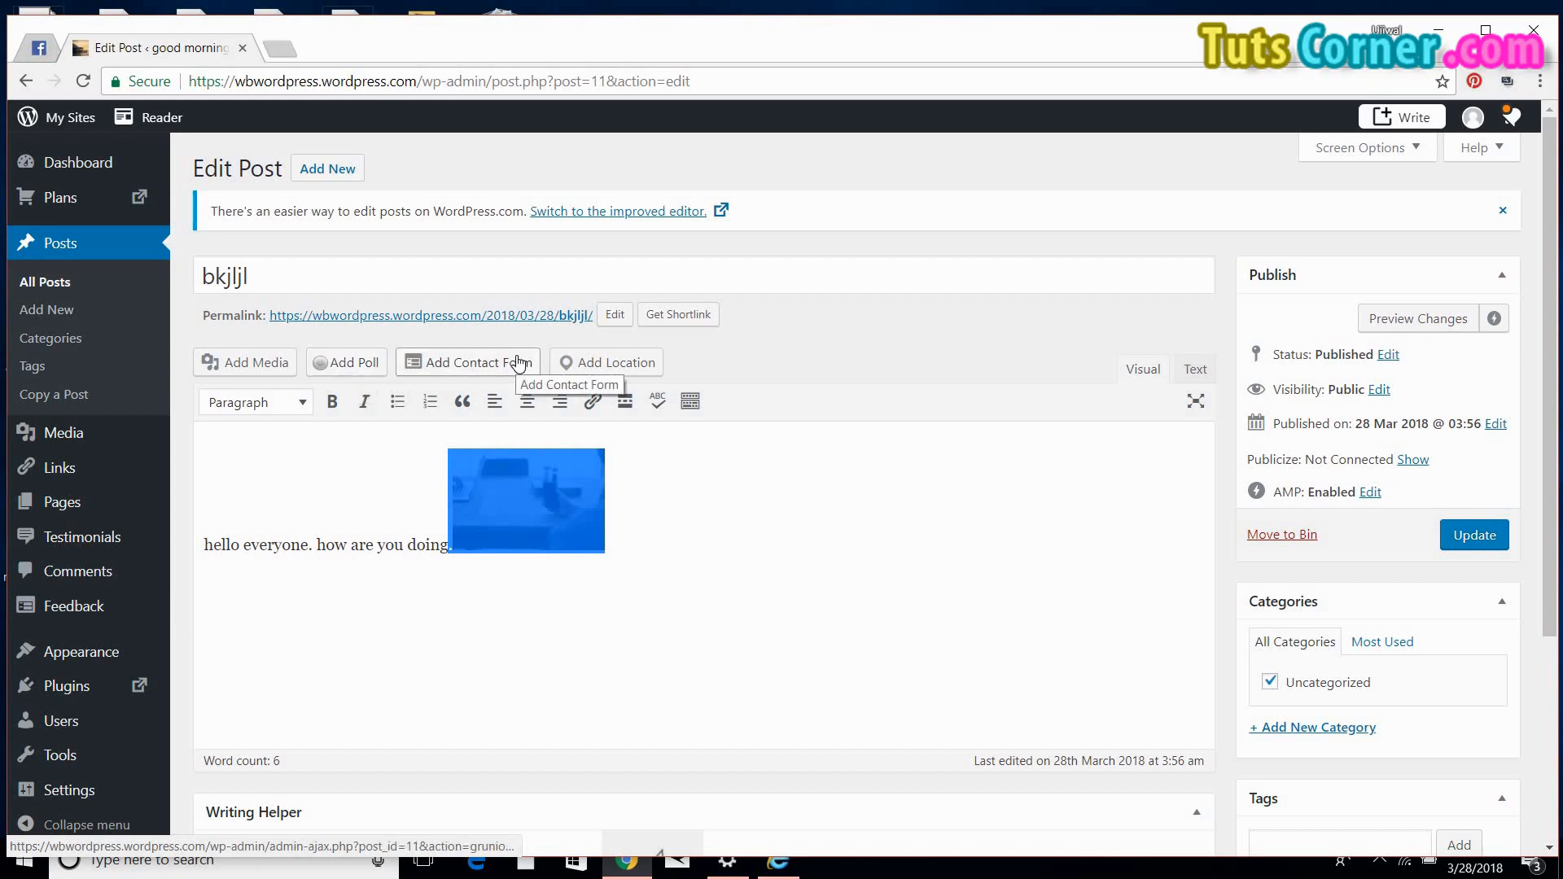
pyautogui.click(829, 611)
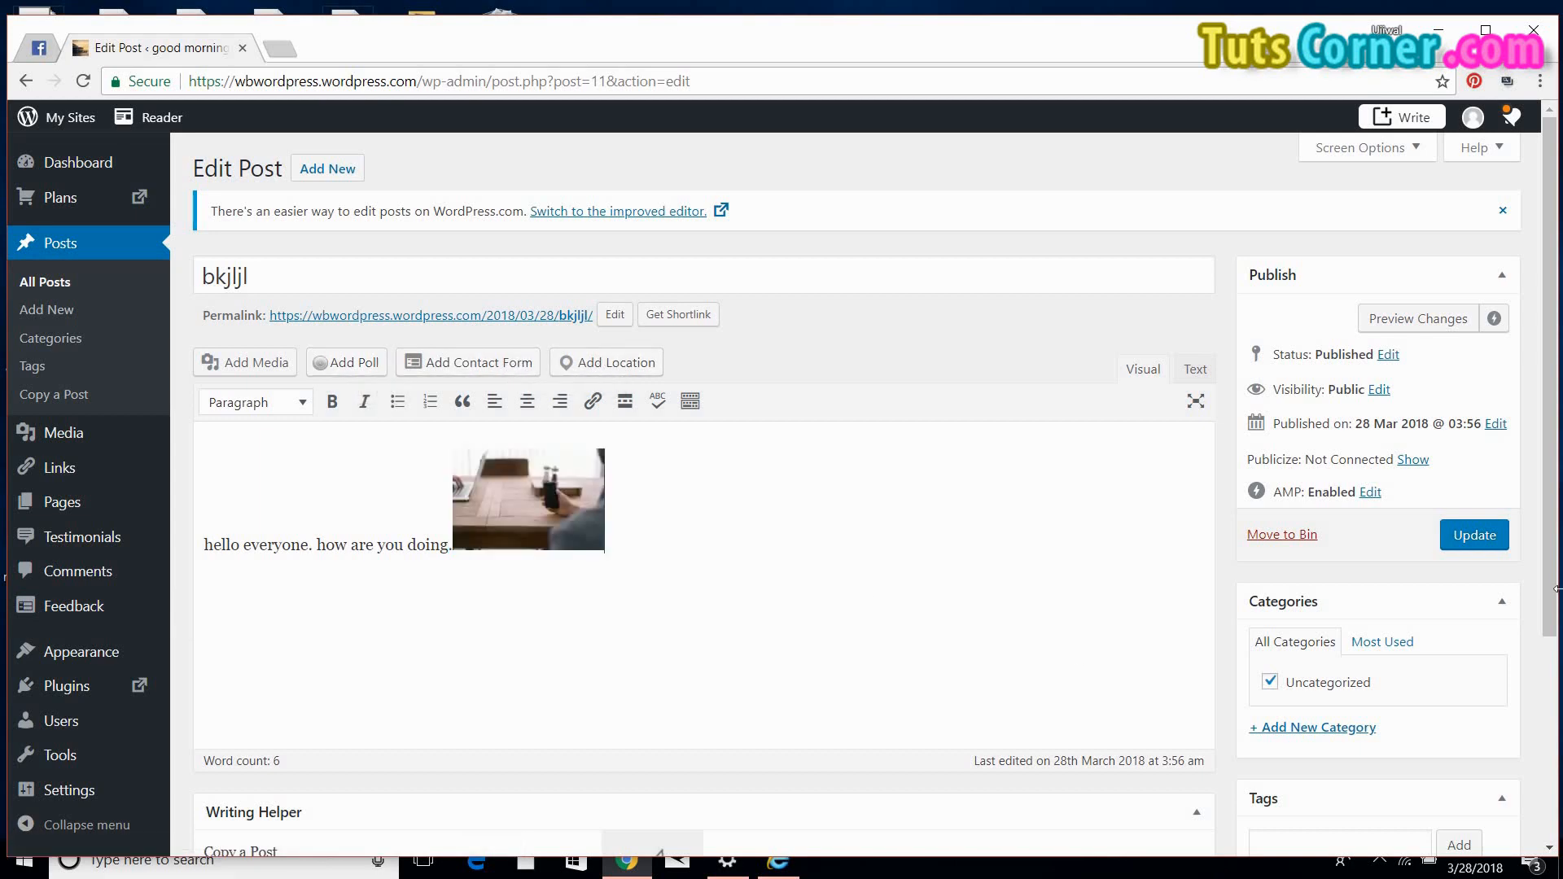
# Step: Open the fields for adding a new category and clear the Uncategorized category for the post
pyautogui.moveTo(1555, 600); pyautogui.dragTo(1550, 802)
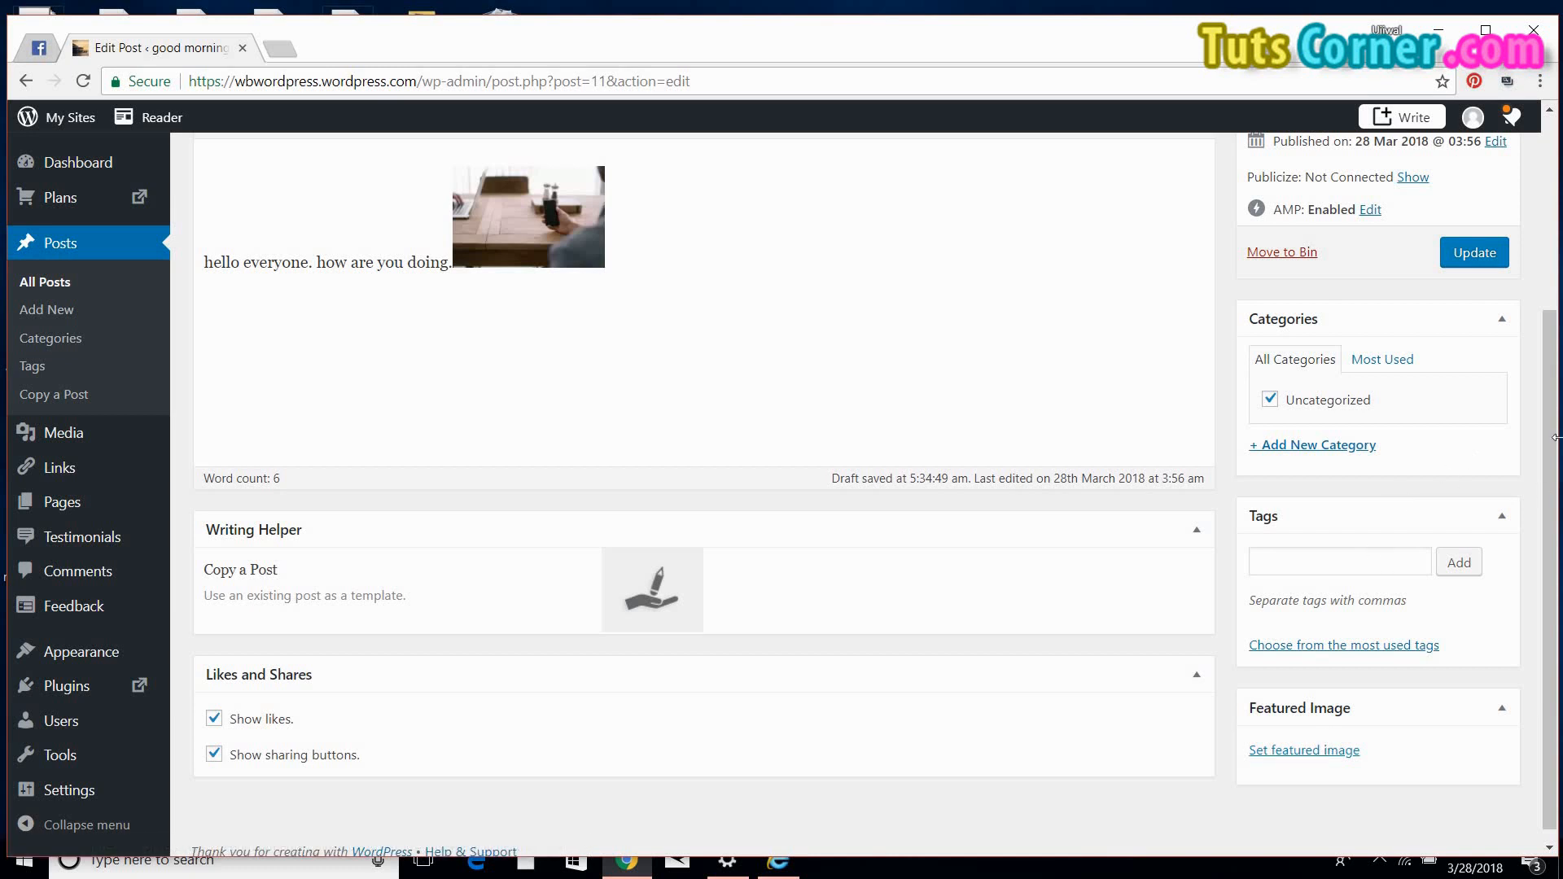
pyautogui.click(1382, 359)
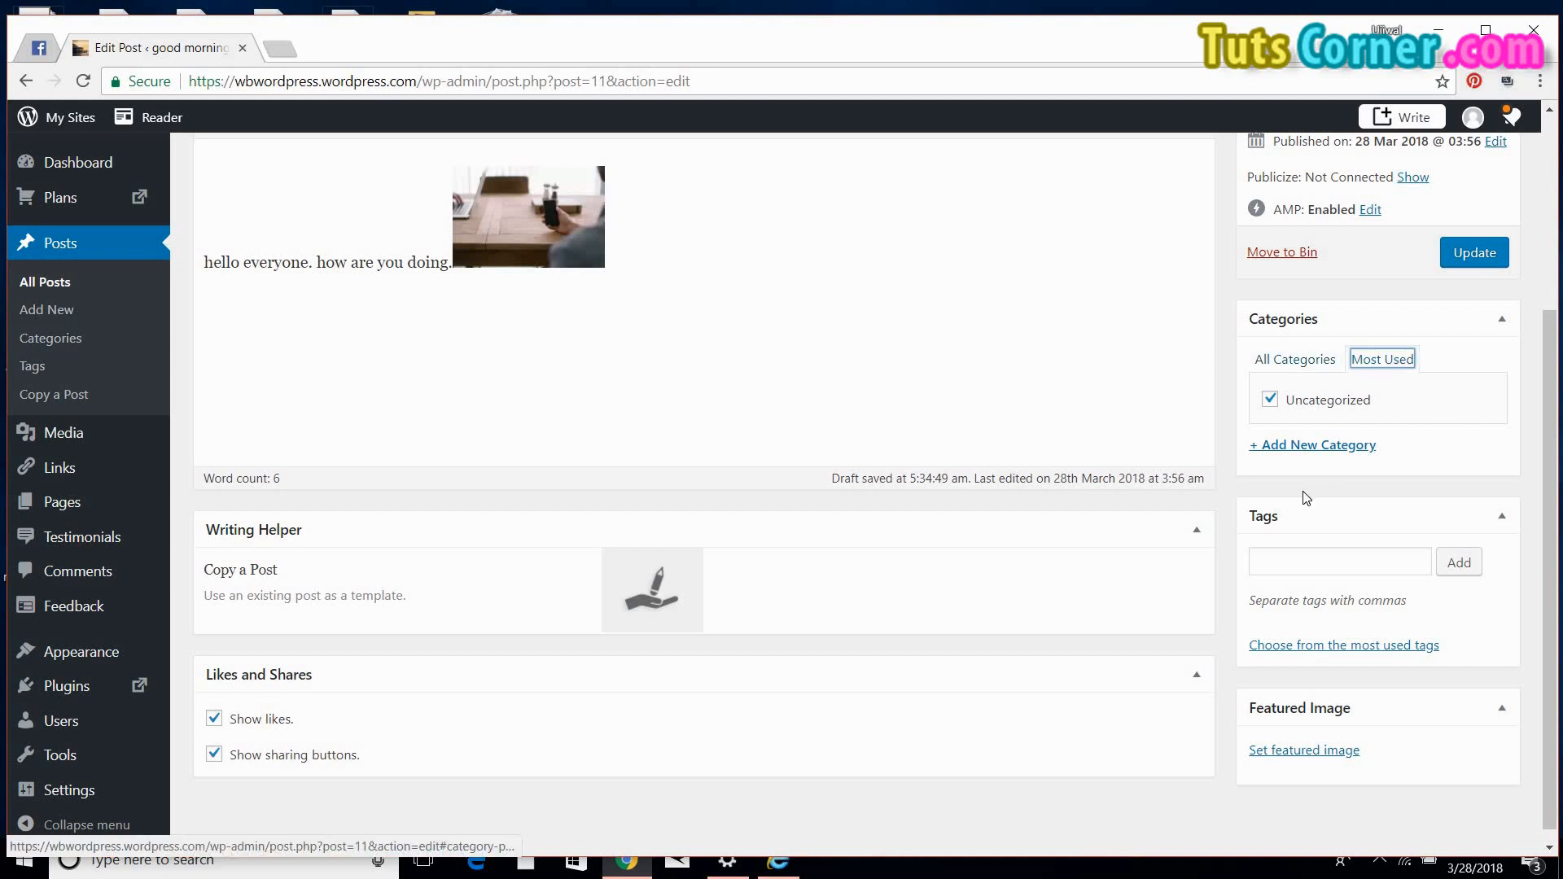
pyautogui.click(1317, 447)
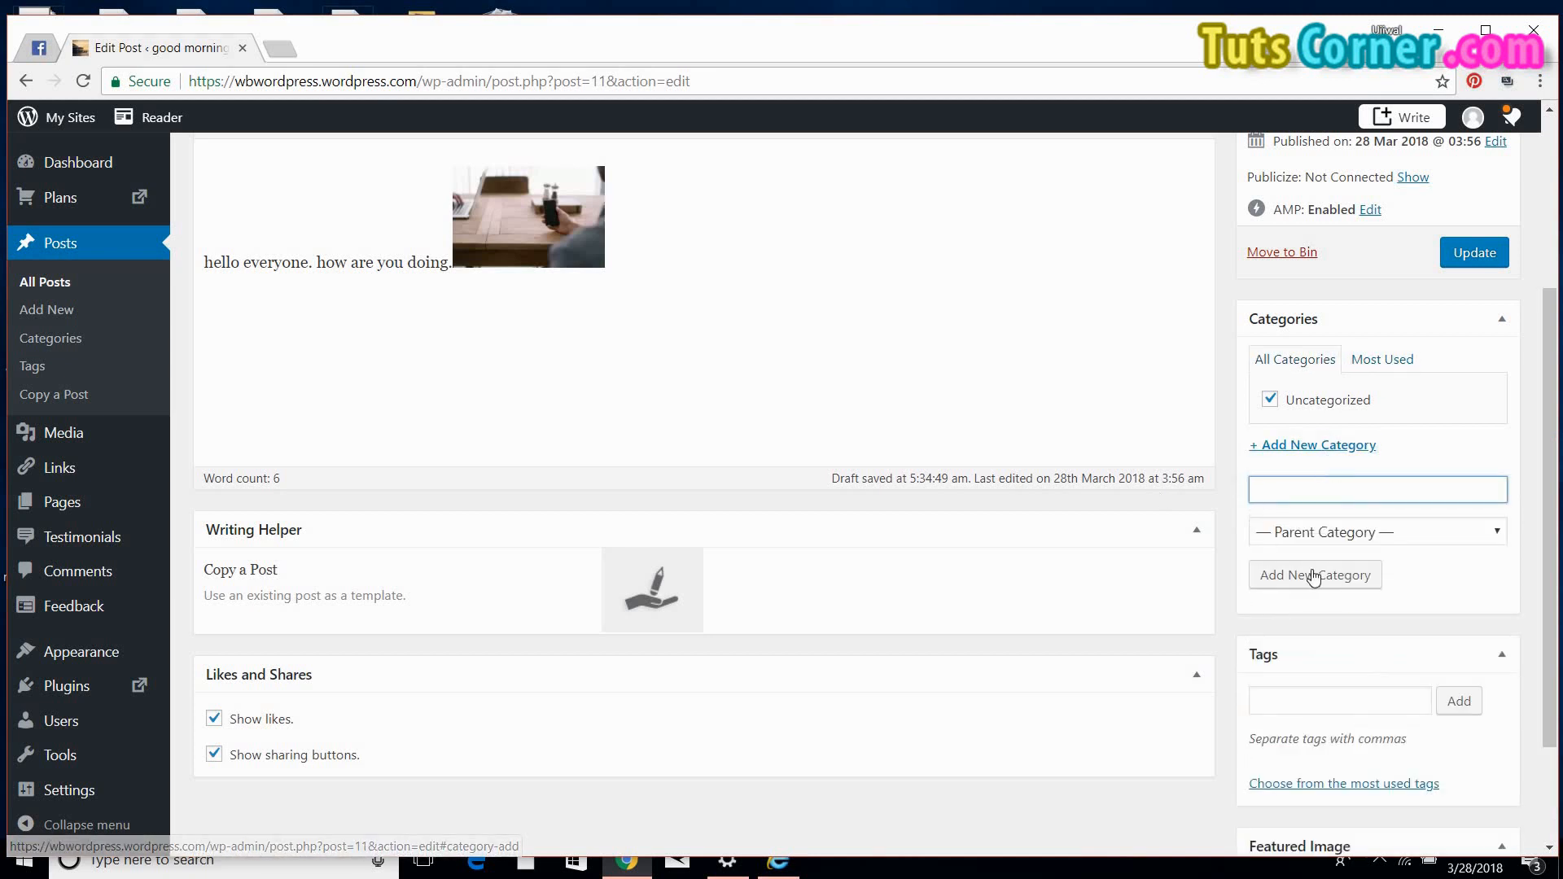
pyautogui.click(1308, 407)
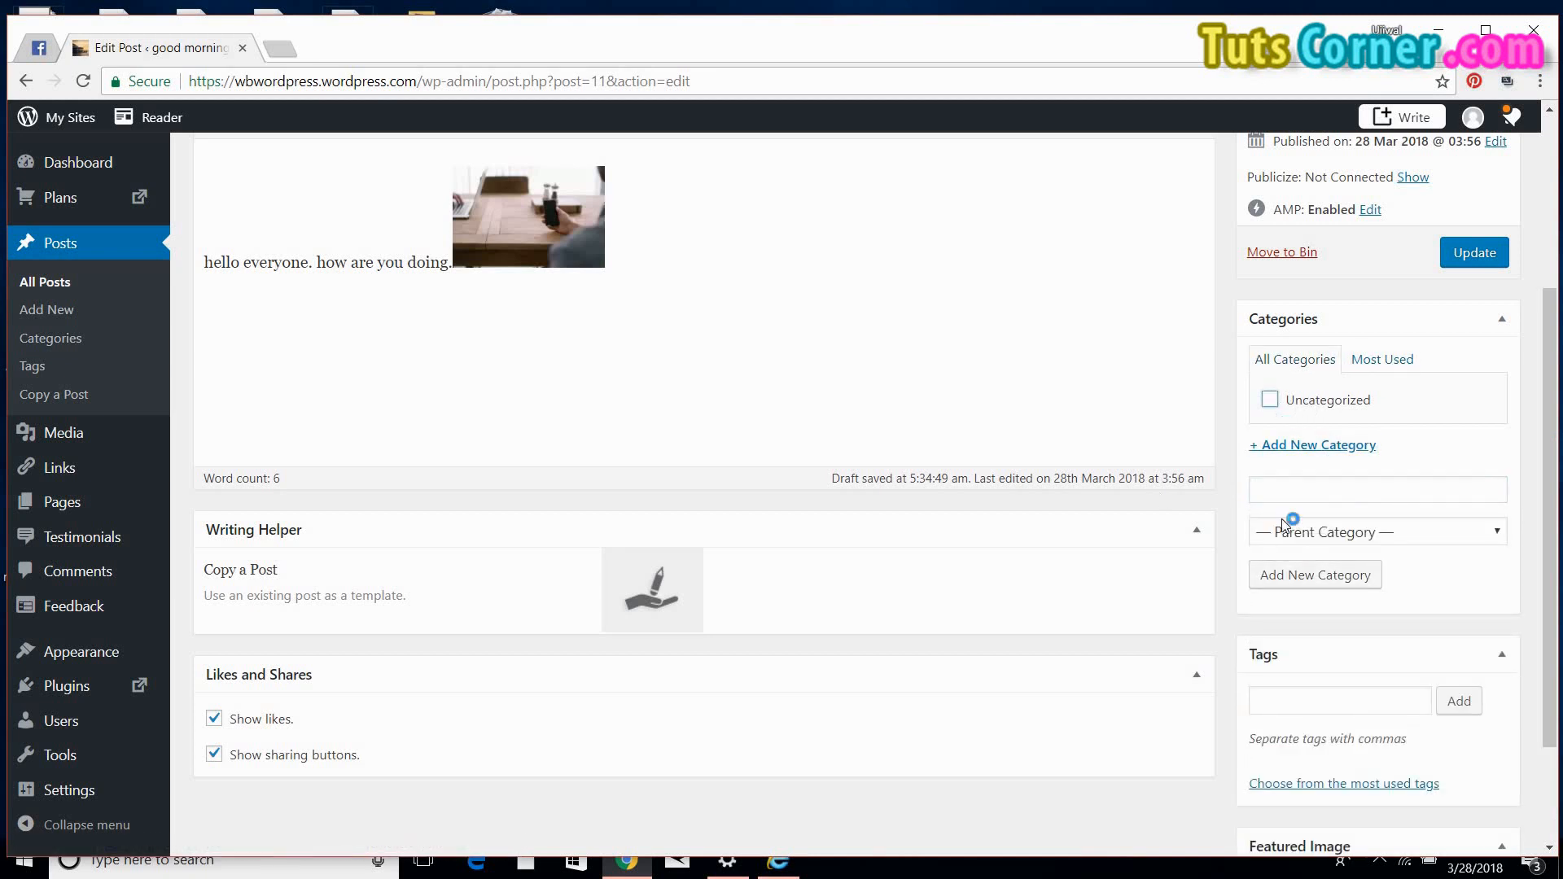
# Step: Try Uncategorized as the new category's parent and reset the parent selection to none
pyautogui.click(1457, 551)
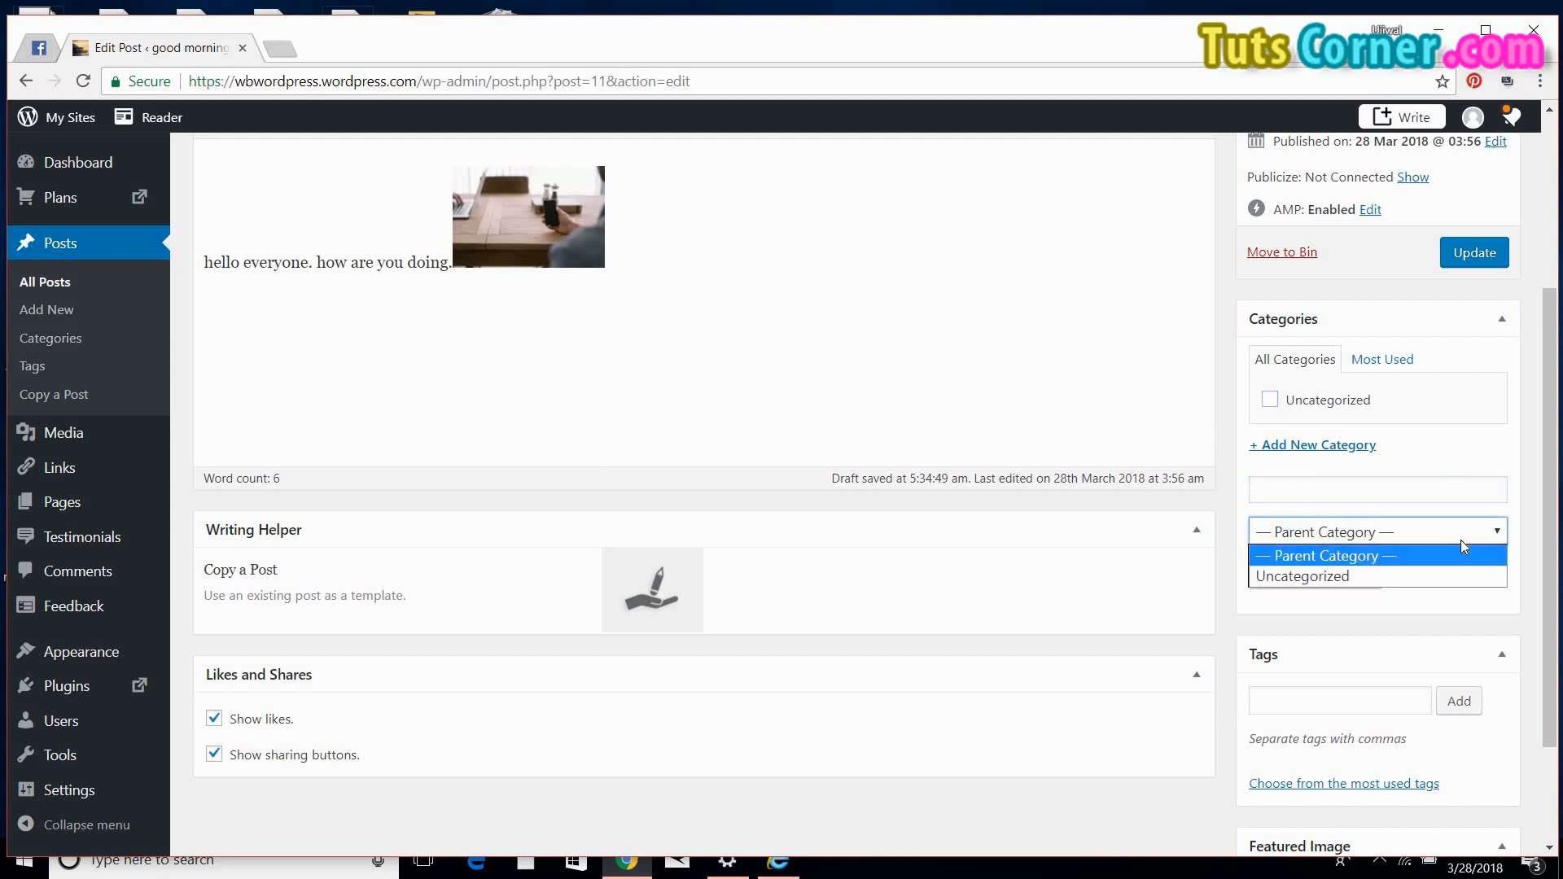
pyautogui.click(1438, 573)
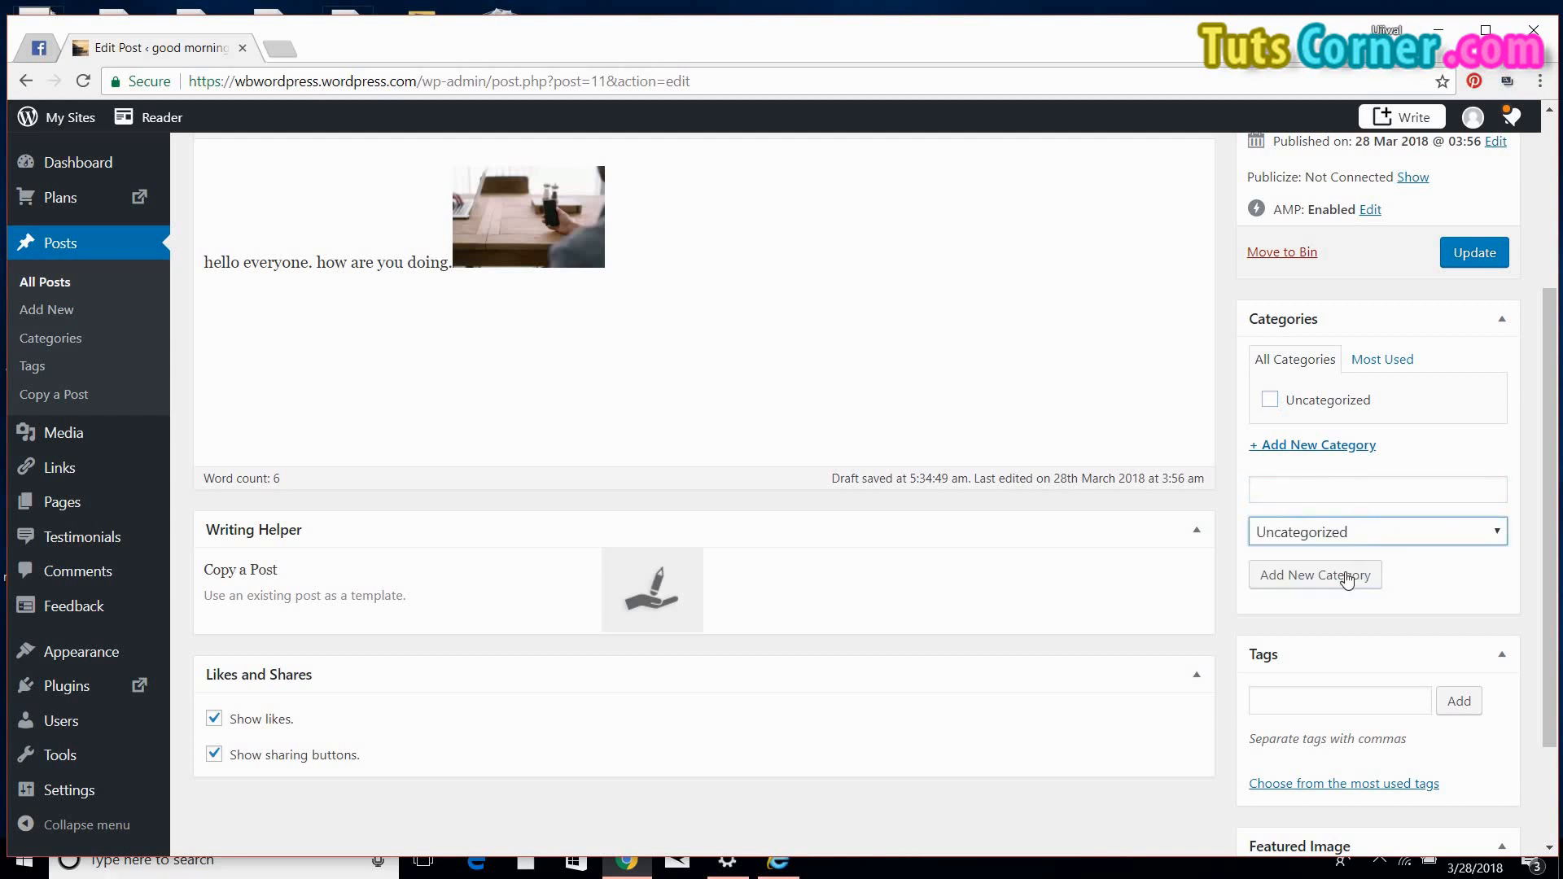
pyautogui.click(1431, 534)
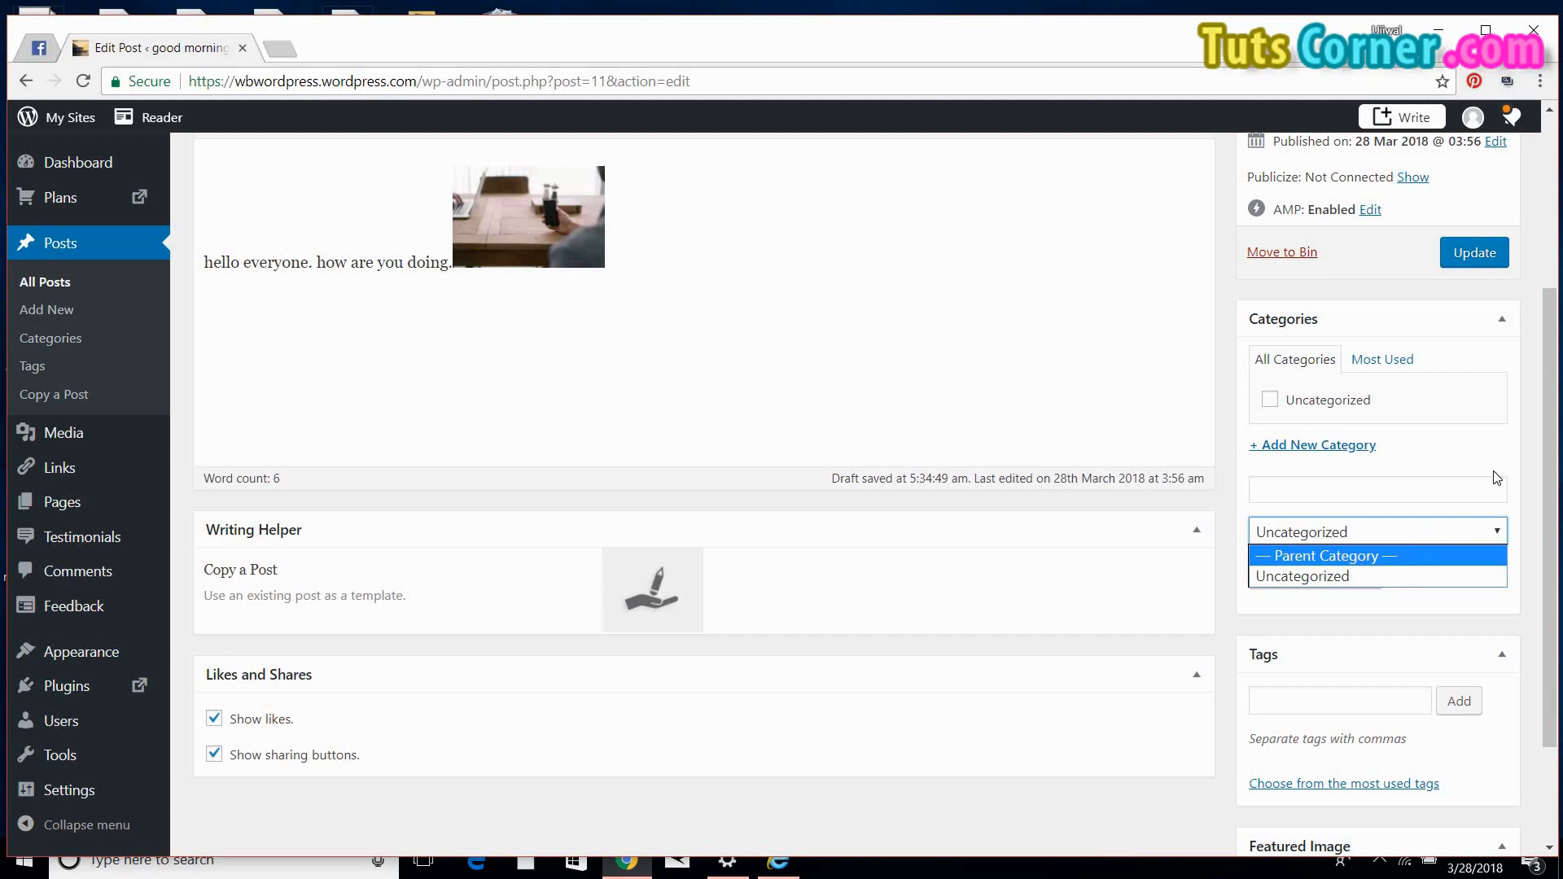
pyautogui.click(1405, 559)
# Step: Save the edits to the published post by updating it, and start a new post from the posts list
pyautogui.moveTo(1549, 388); pyautogui.dragTo(1531, 222)
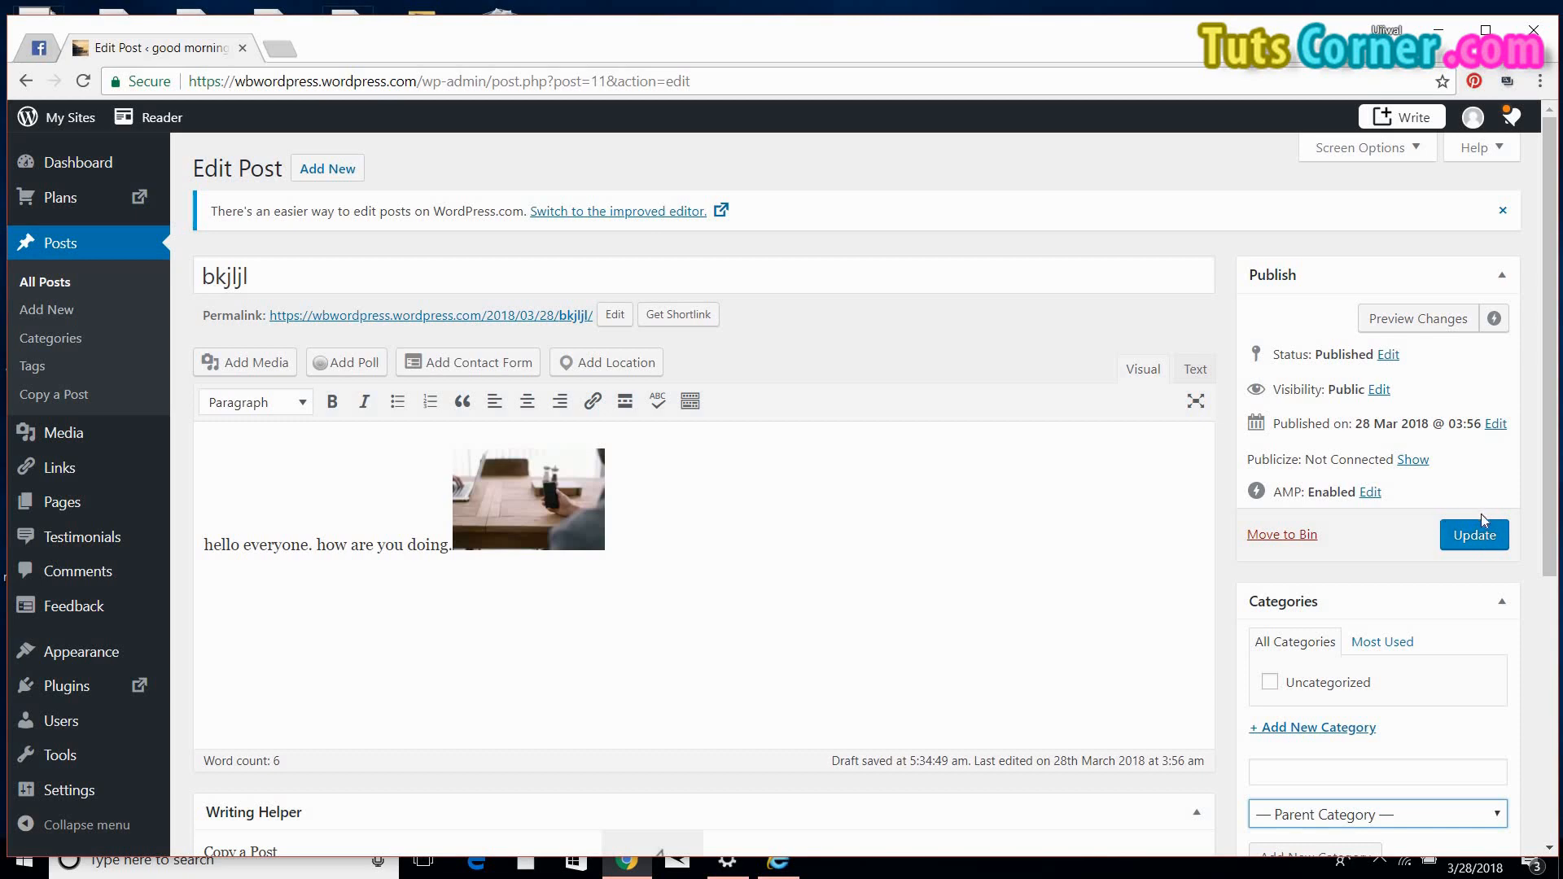
pyautogui.click(1471, 536)
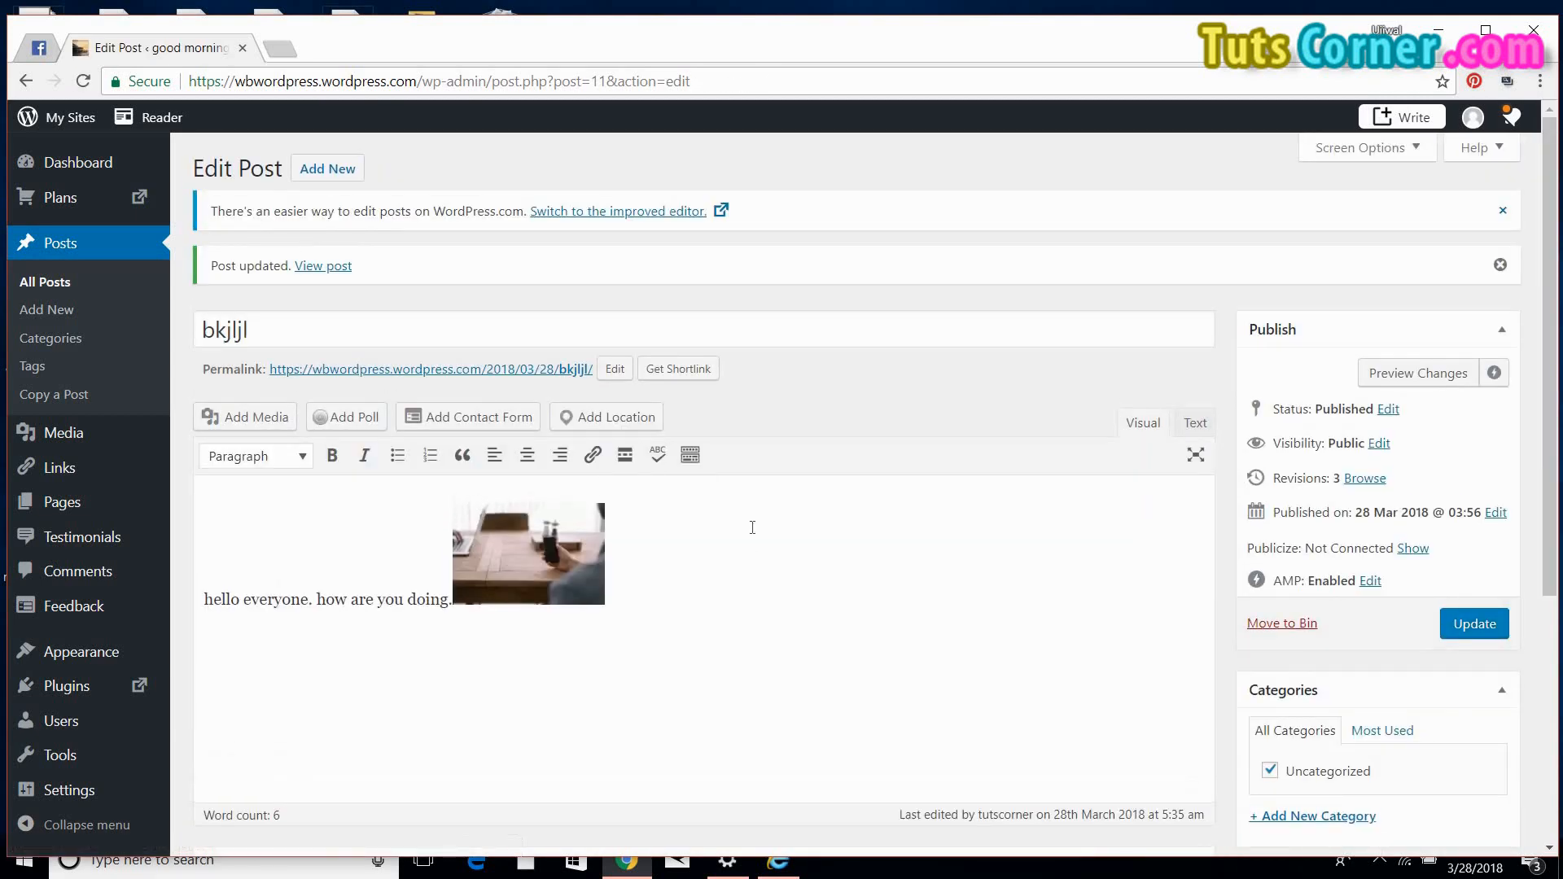
pyautogui.click(22, 80)
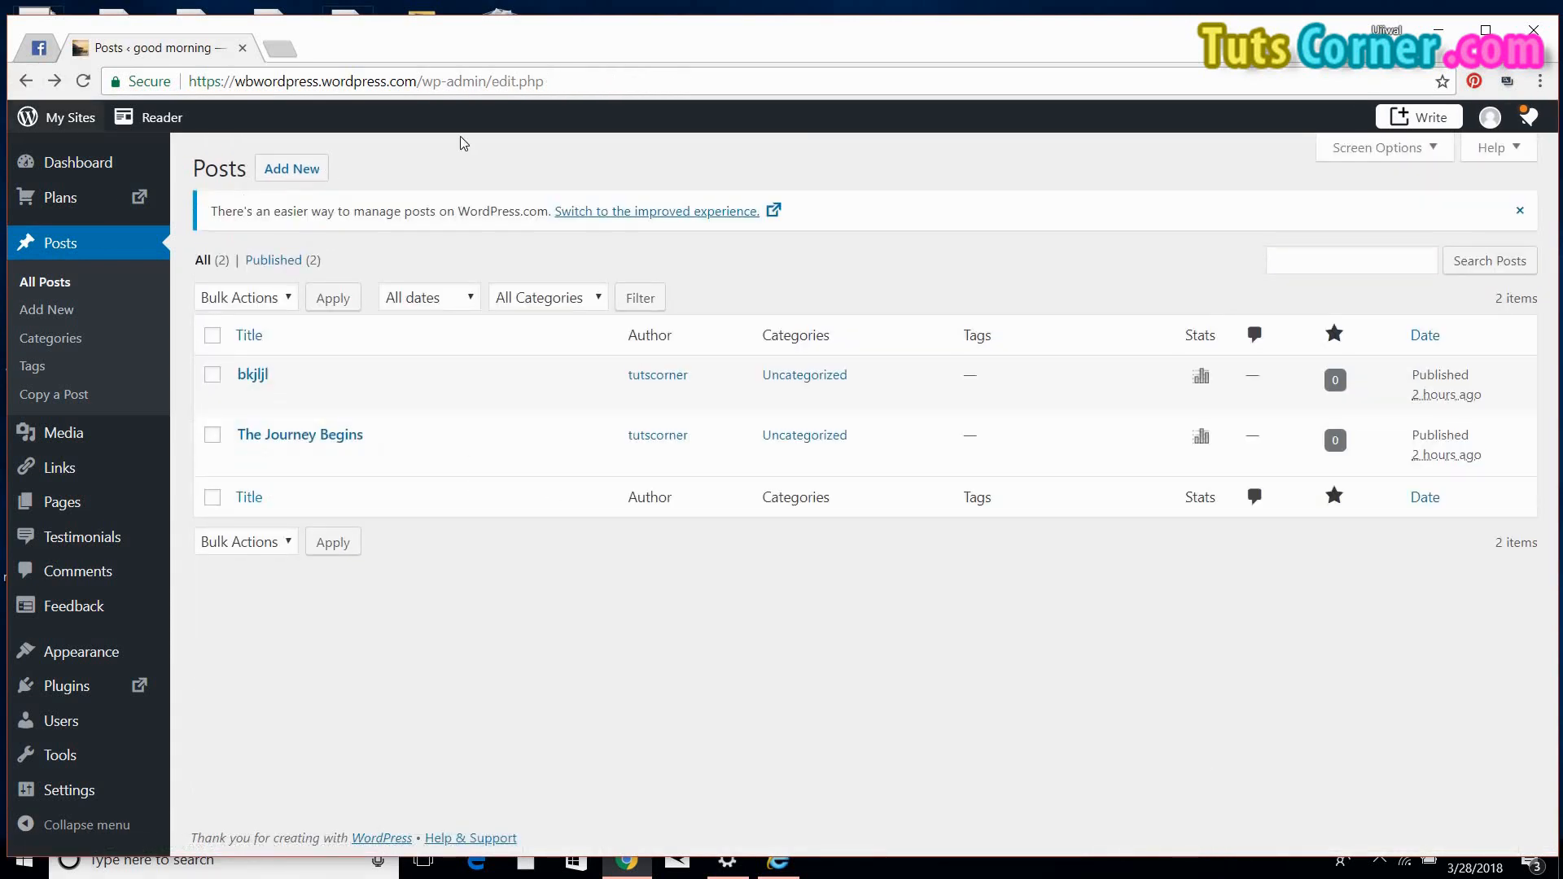
pyautogui.click(306, 173)
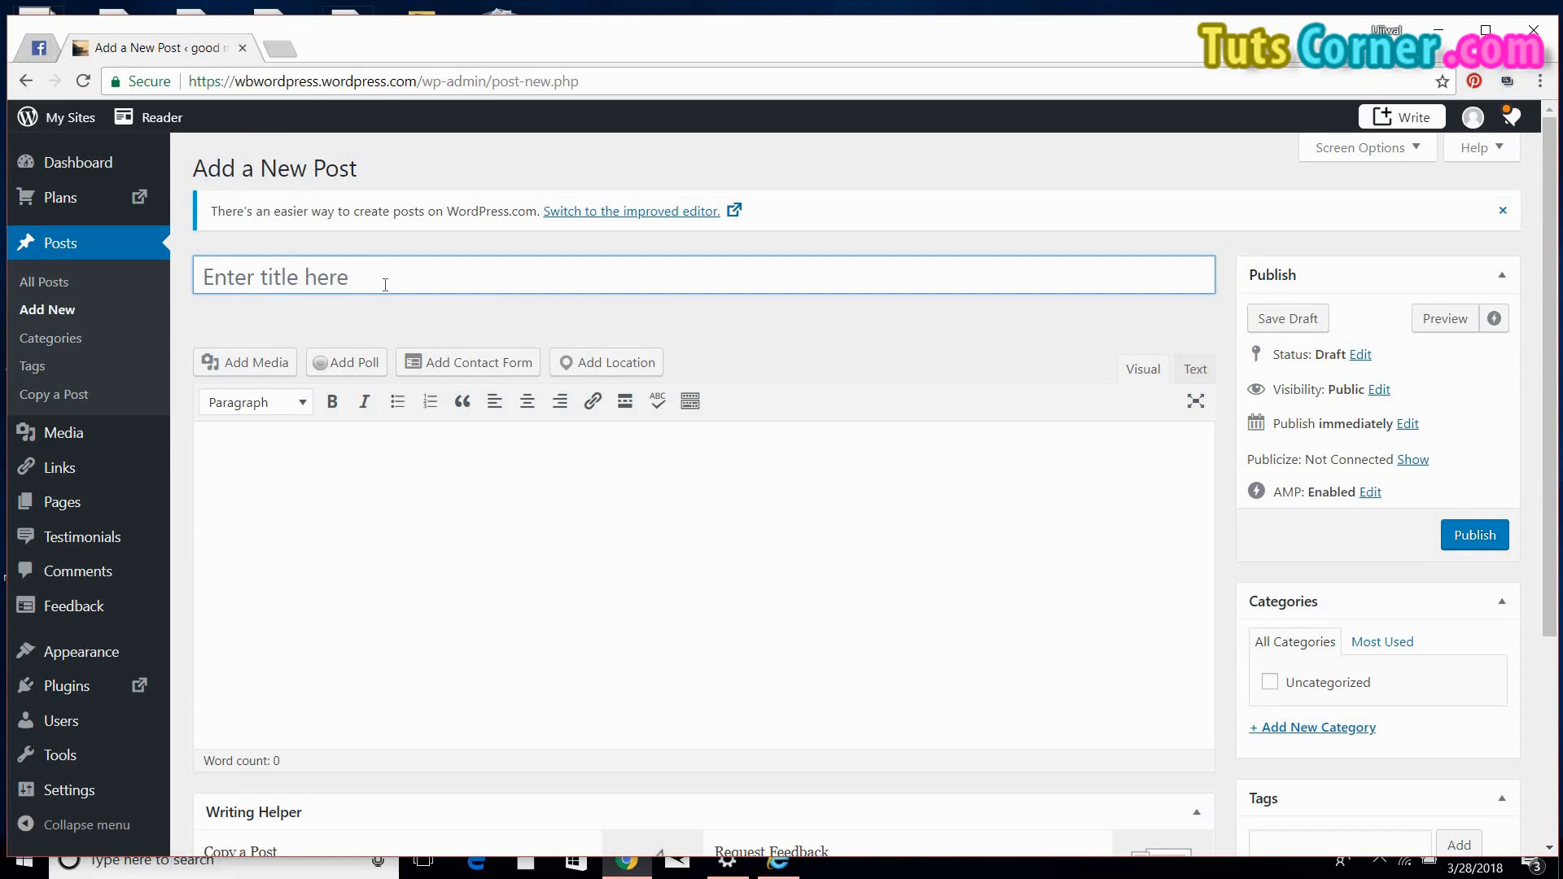
pyautogui.write('good m')
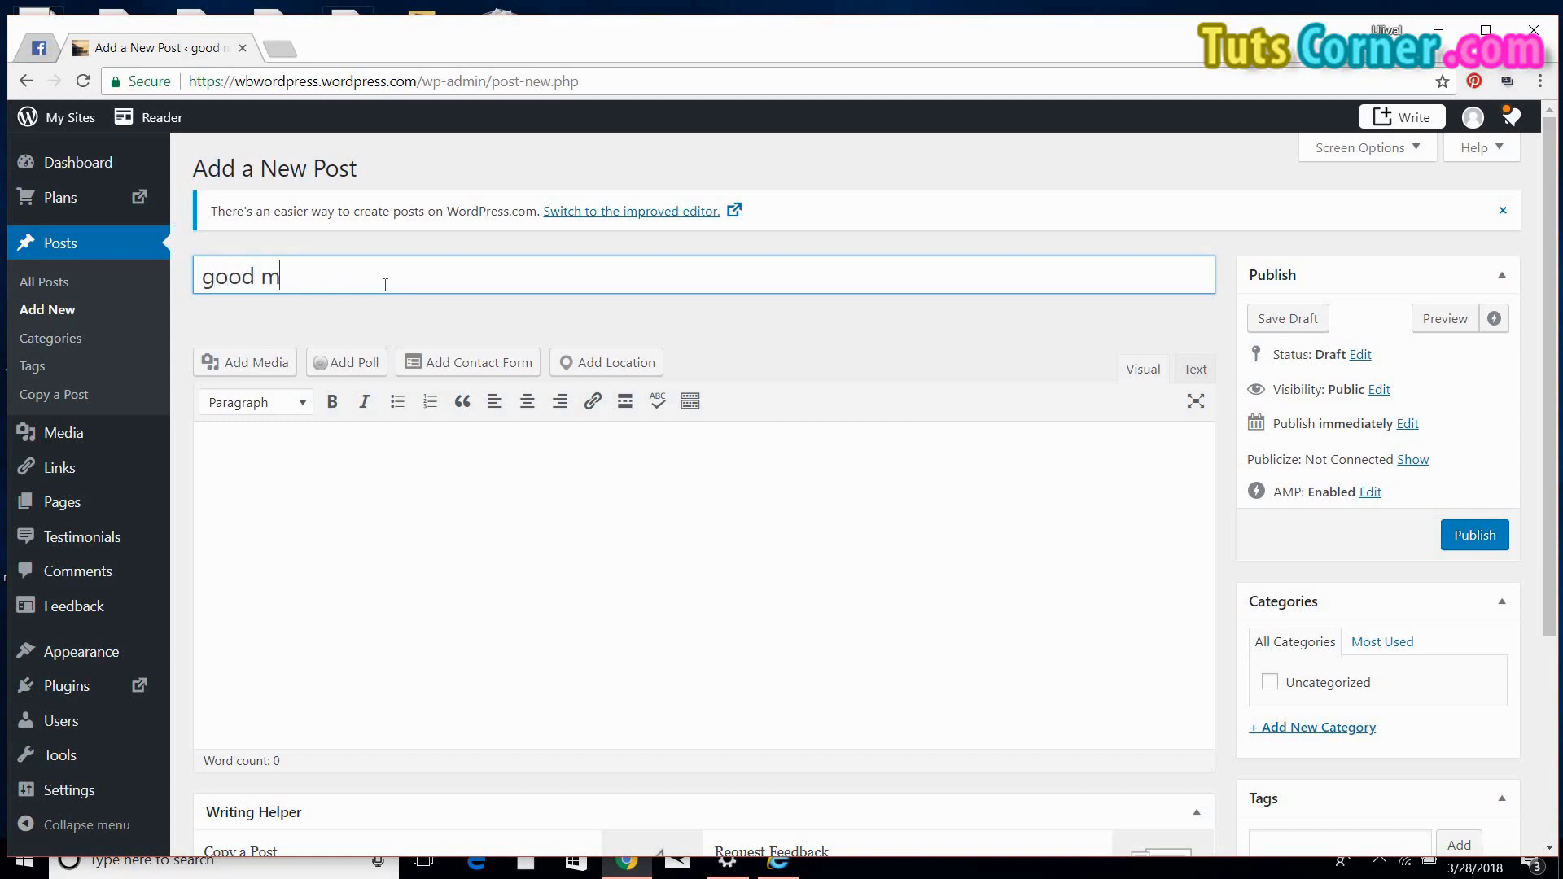
pyautogui.write('orning')
pyautogui.press('BackSpace')
pyautogui.press('BackSpace')
pyautogui.press('BackSpace')
pyautogui.press('BackSpace')
pyautogui.press('BackSpace')
pyautogui.press('BackSpace')
pyautogui.press('BackSpace')
pyautogui.press('BackSpace')
pyautogui.press('BackSpace')
pyautogui.press('BackSpace')
pyautogui.press('BackSpace')
pyautogui.press('BackSpace')
# Step: Title the new post "example of post" and enter the body text "this is a tutorial for new post or updation of posts."
pyautogui.write('example of post')
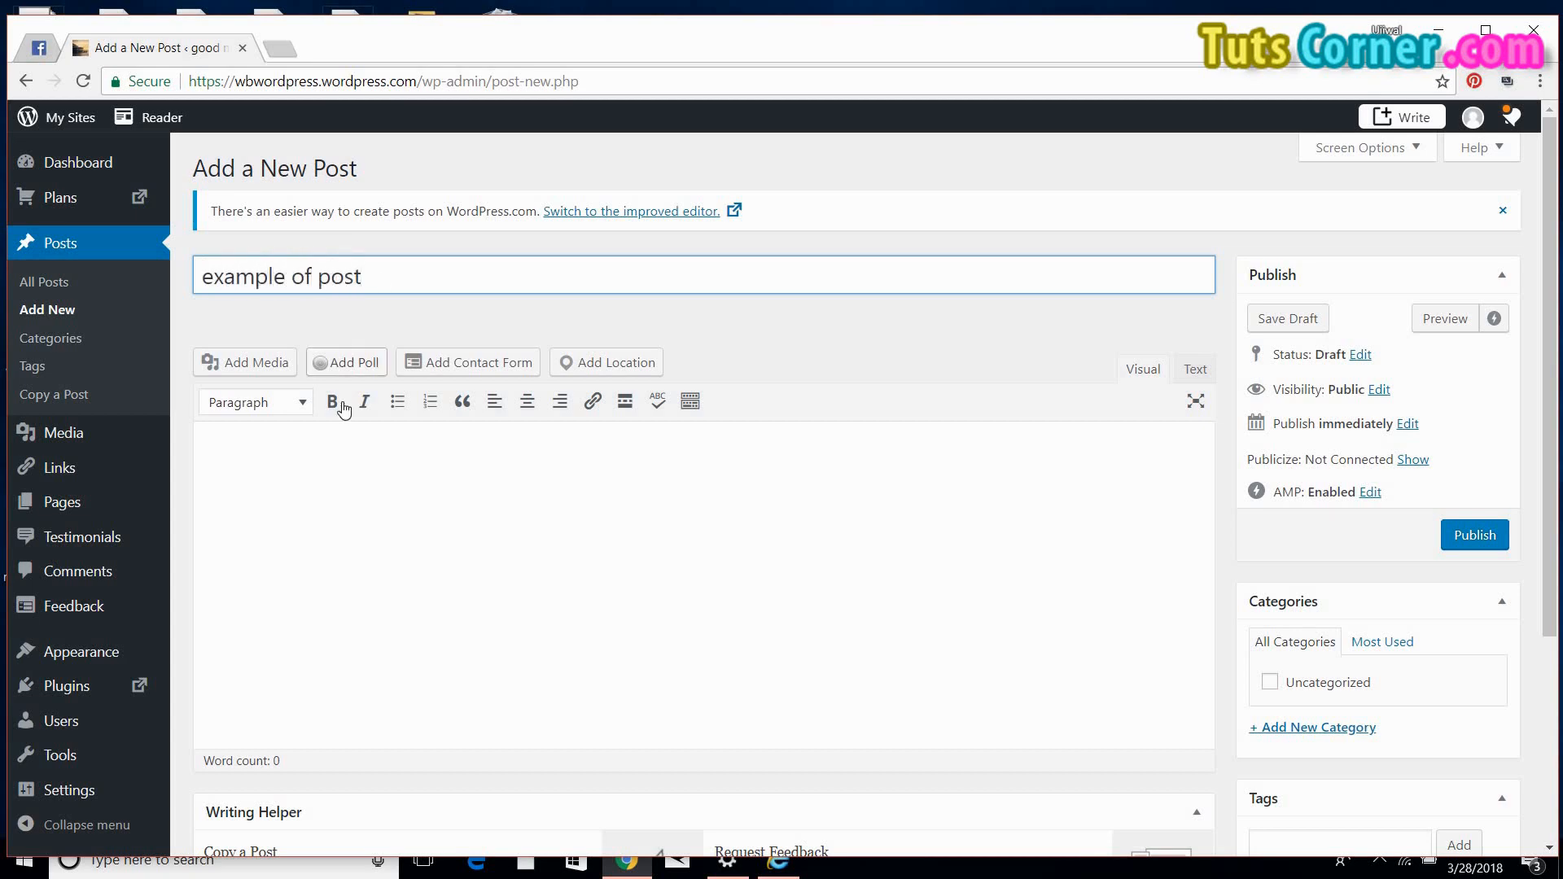
pyautogui.click(376, 530)
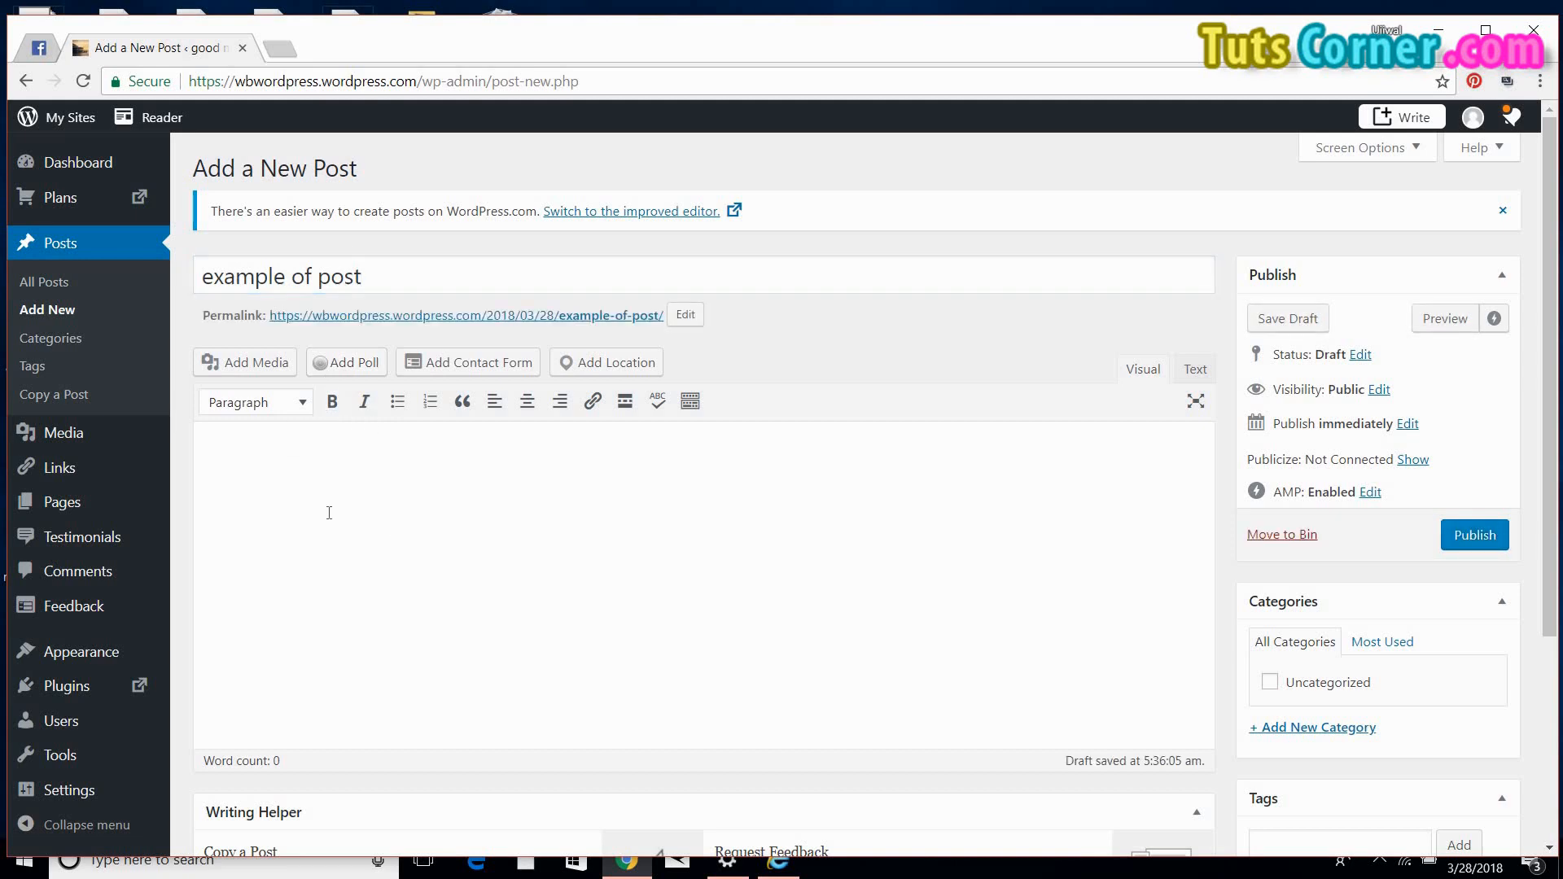
pyautogui.write('this is a tutoria;')
pyautogui.press('BackSpace')
pyautogui.write('l fo')
pyautogui.write('r ne')
pyautogui.press('BackSpace')
pyautogui.write('ew ')
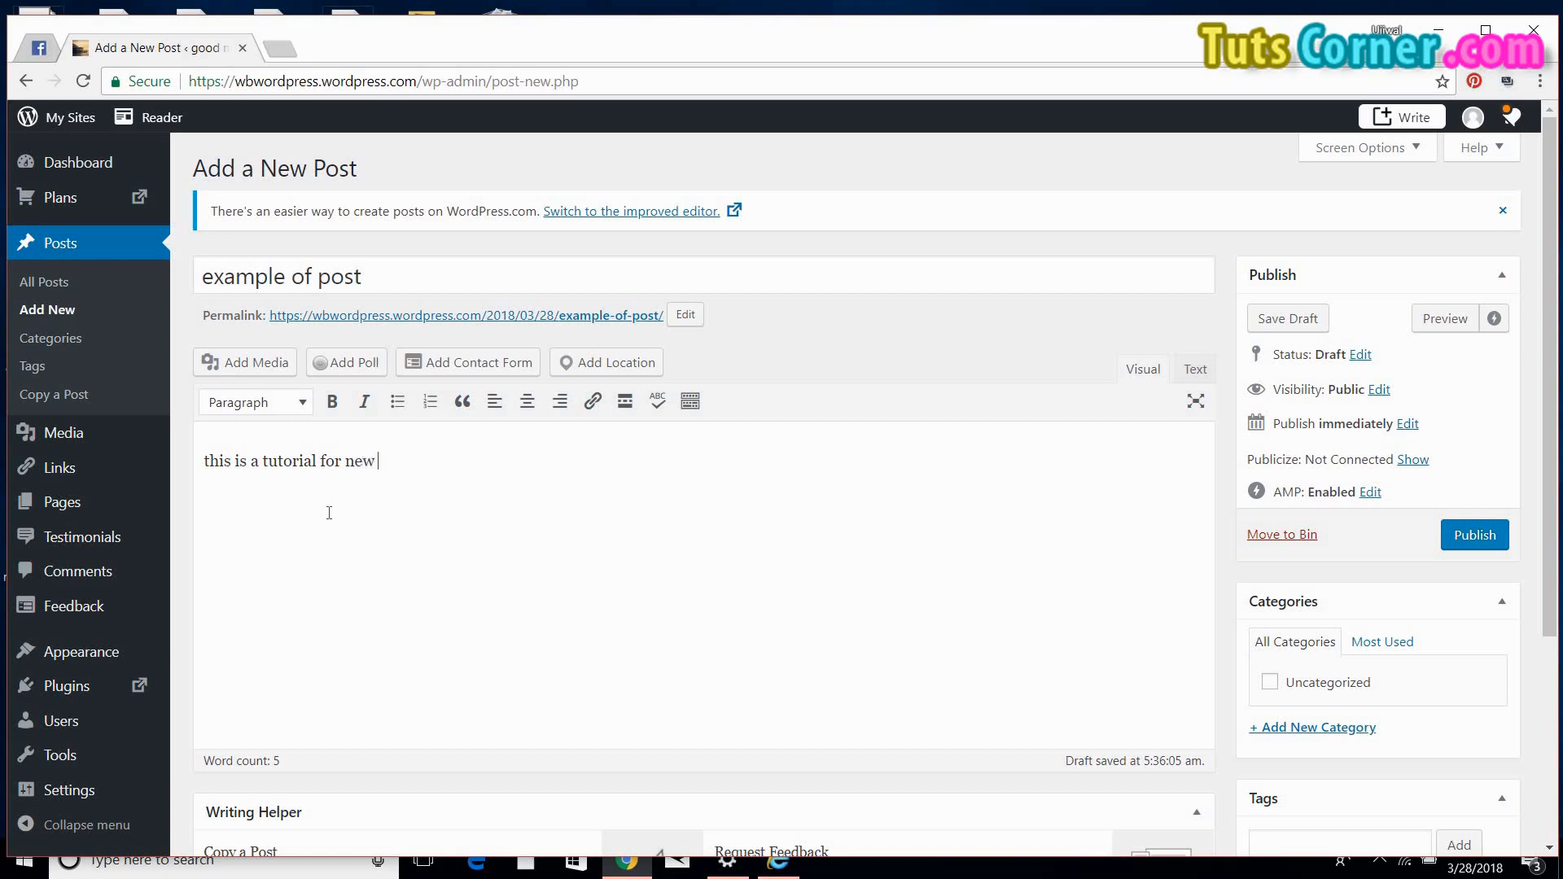
pyautogui.write('pos')
pyautogui.write('t or ')
pyautogui.write('updation')
pyautogui.write(' g')
pyautogui.press('BackSpace')
pyautogui.write('of')
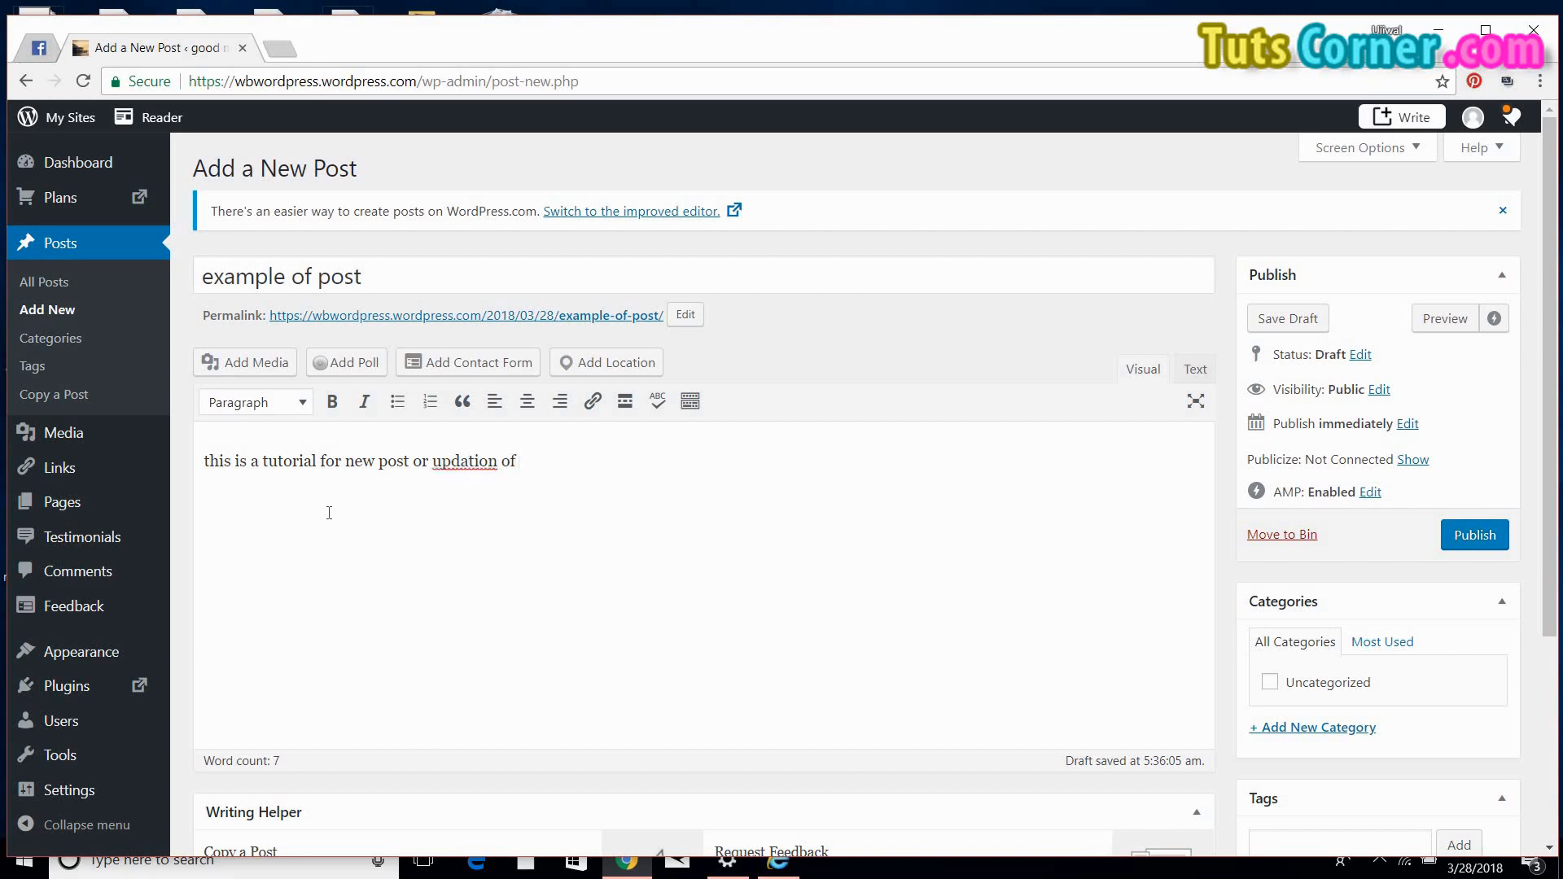
pyautogui.write(' posts')
# Step: Apply the Heading 1 style to the new post's body text
pyautogui.click(288, 415)
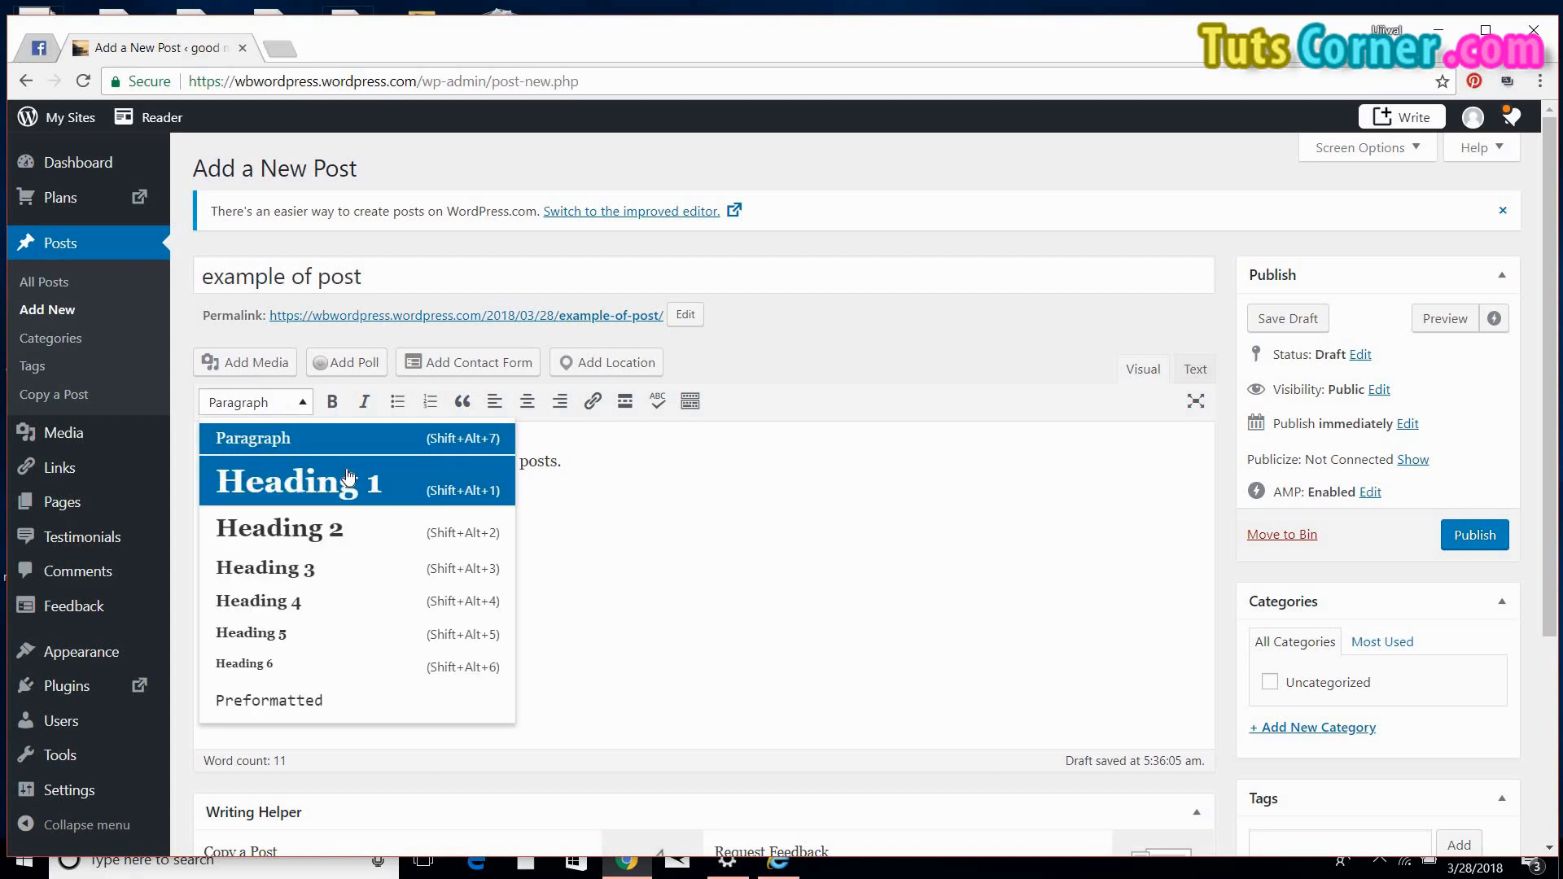
pyautogui.click(347, 473)
pyautogui.click(355, 571)
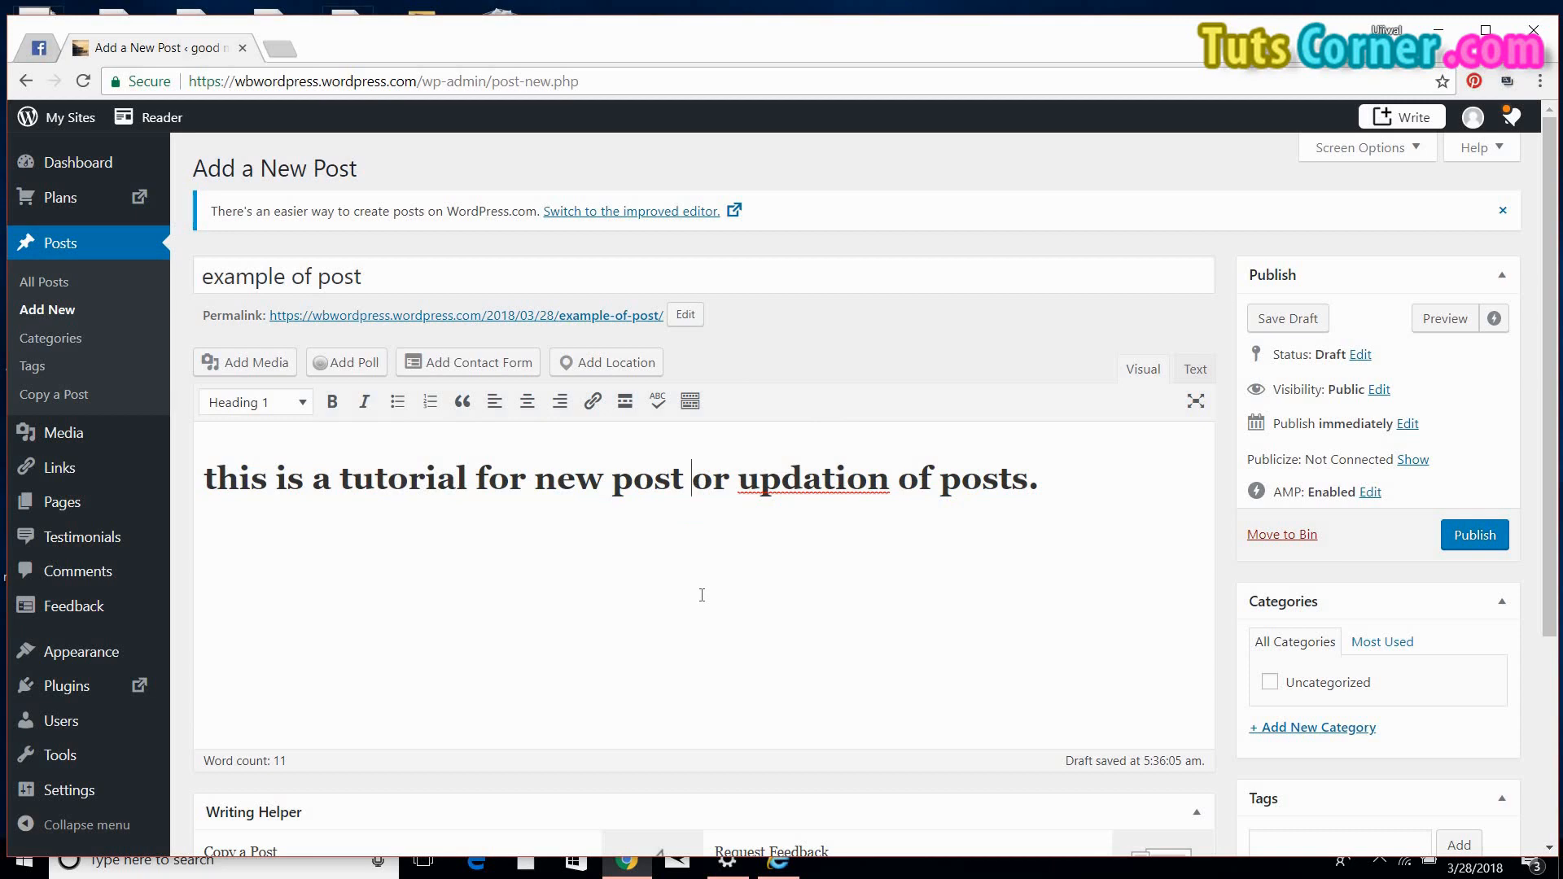
# Step: Turn on bold and italic at the text cursor and turn the body line into a bulleted list
pyautogui.click(333, 402)
pyautogui.click(359, 409)
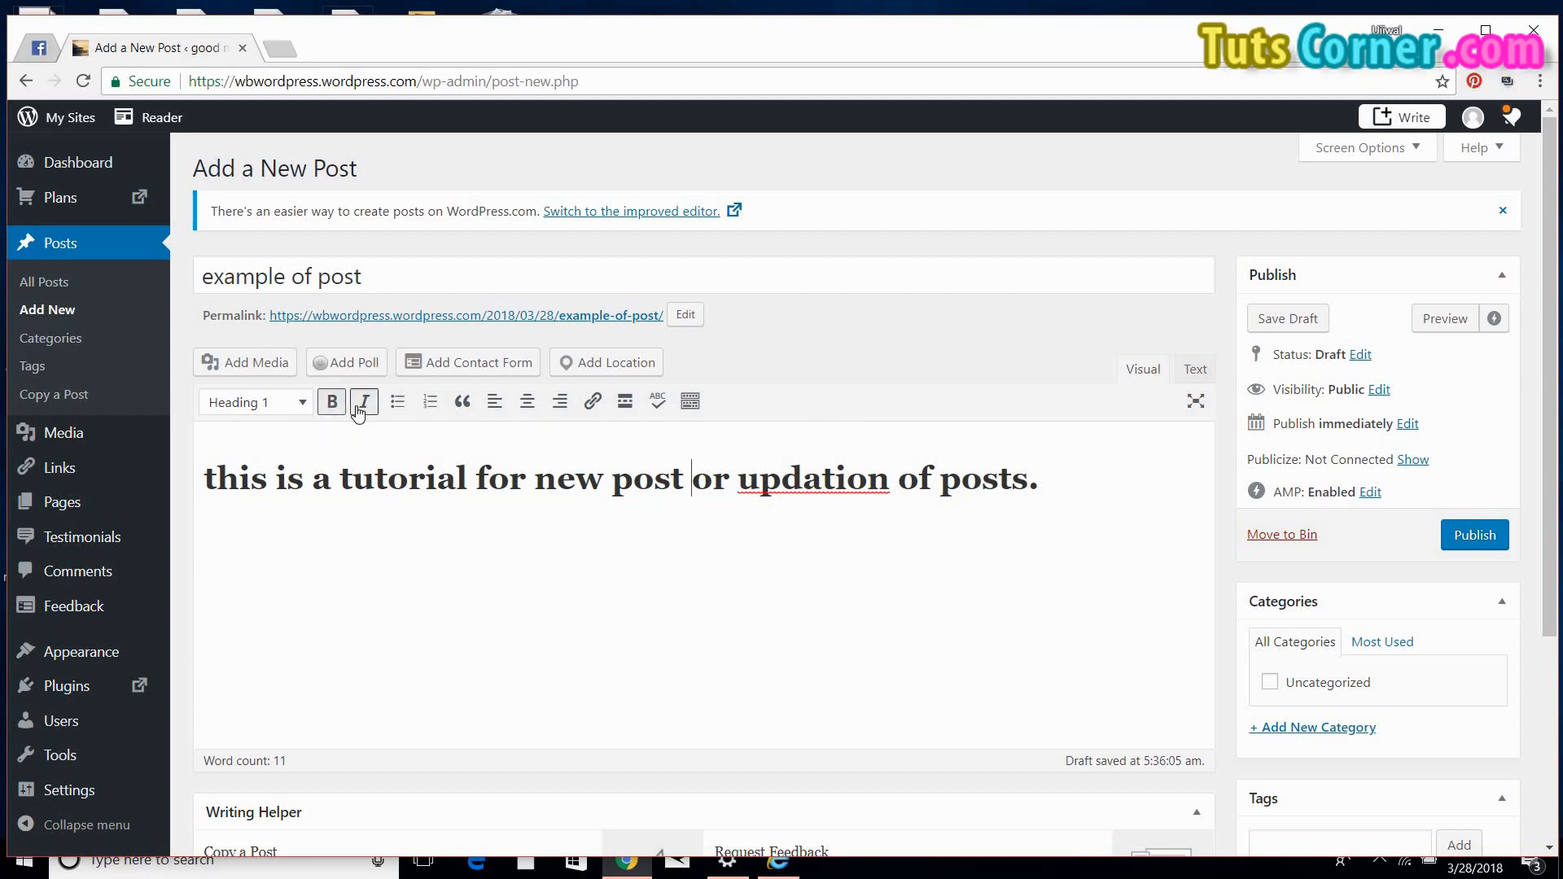
pyautogui.click(403, 403)
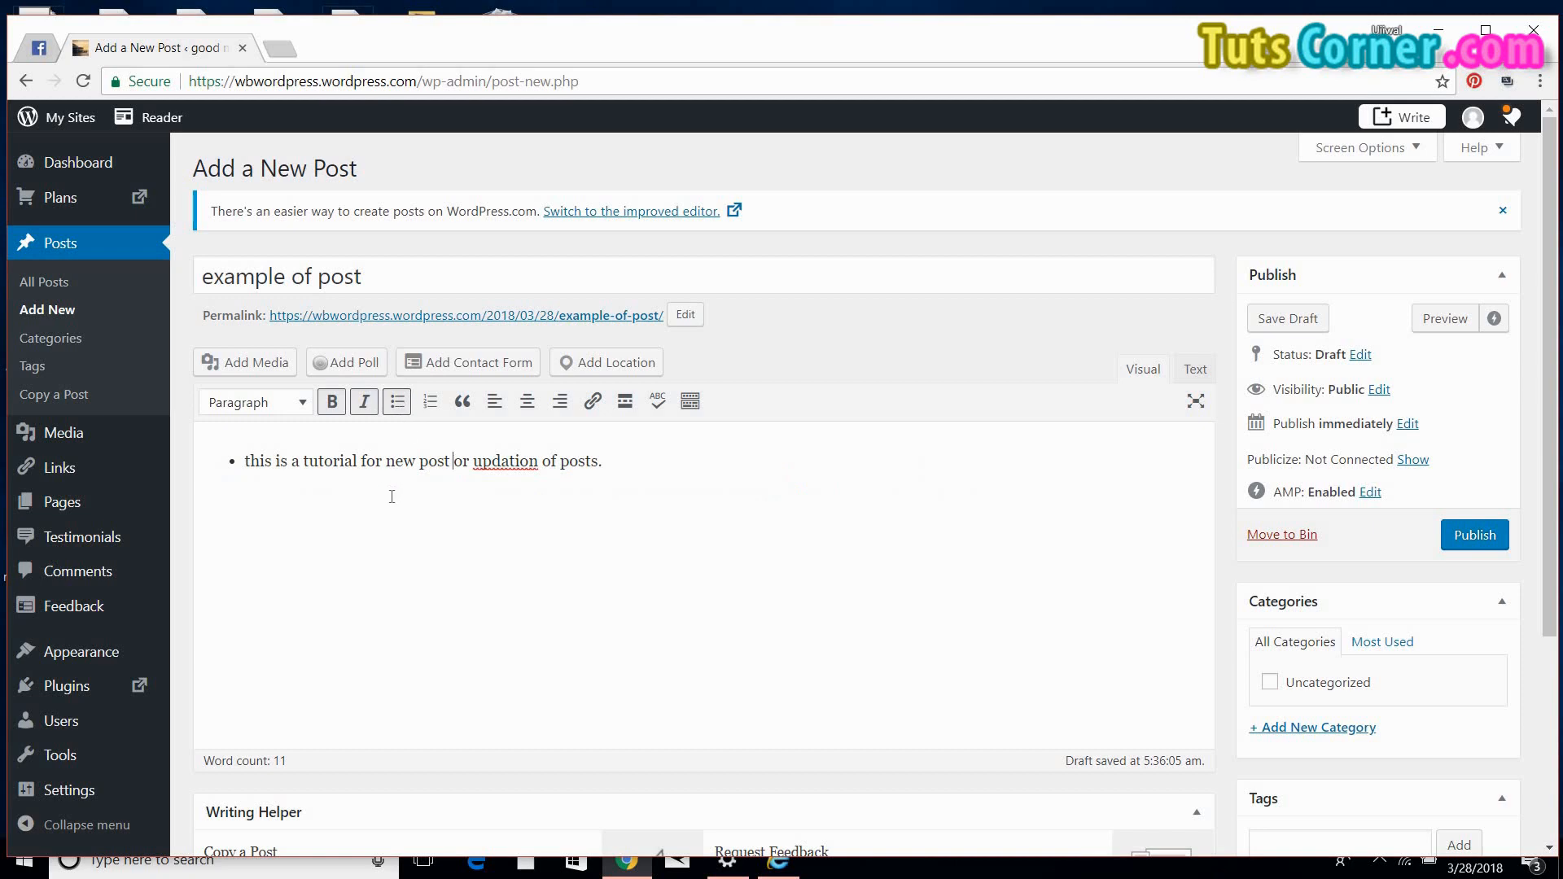
# Step: Turn the post's body line into a numbered list and publish the post
pyautogui.click(429, 402)
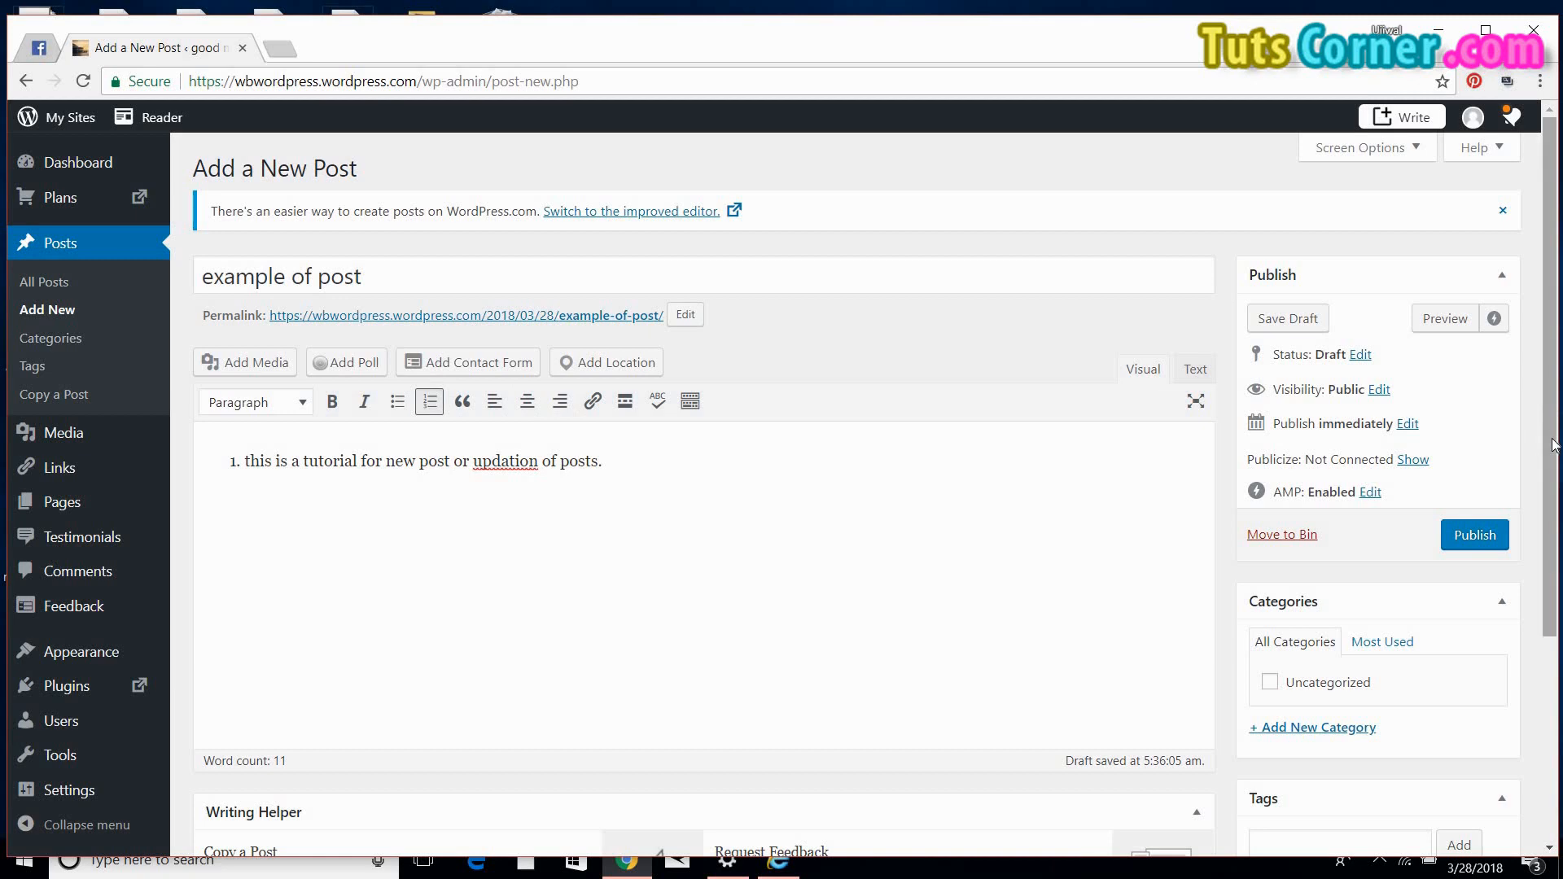
pyautogui.moveTo(1555, 446); pyautogui.dragTo(1544, 396)
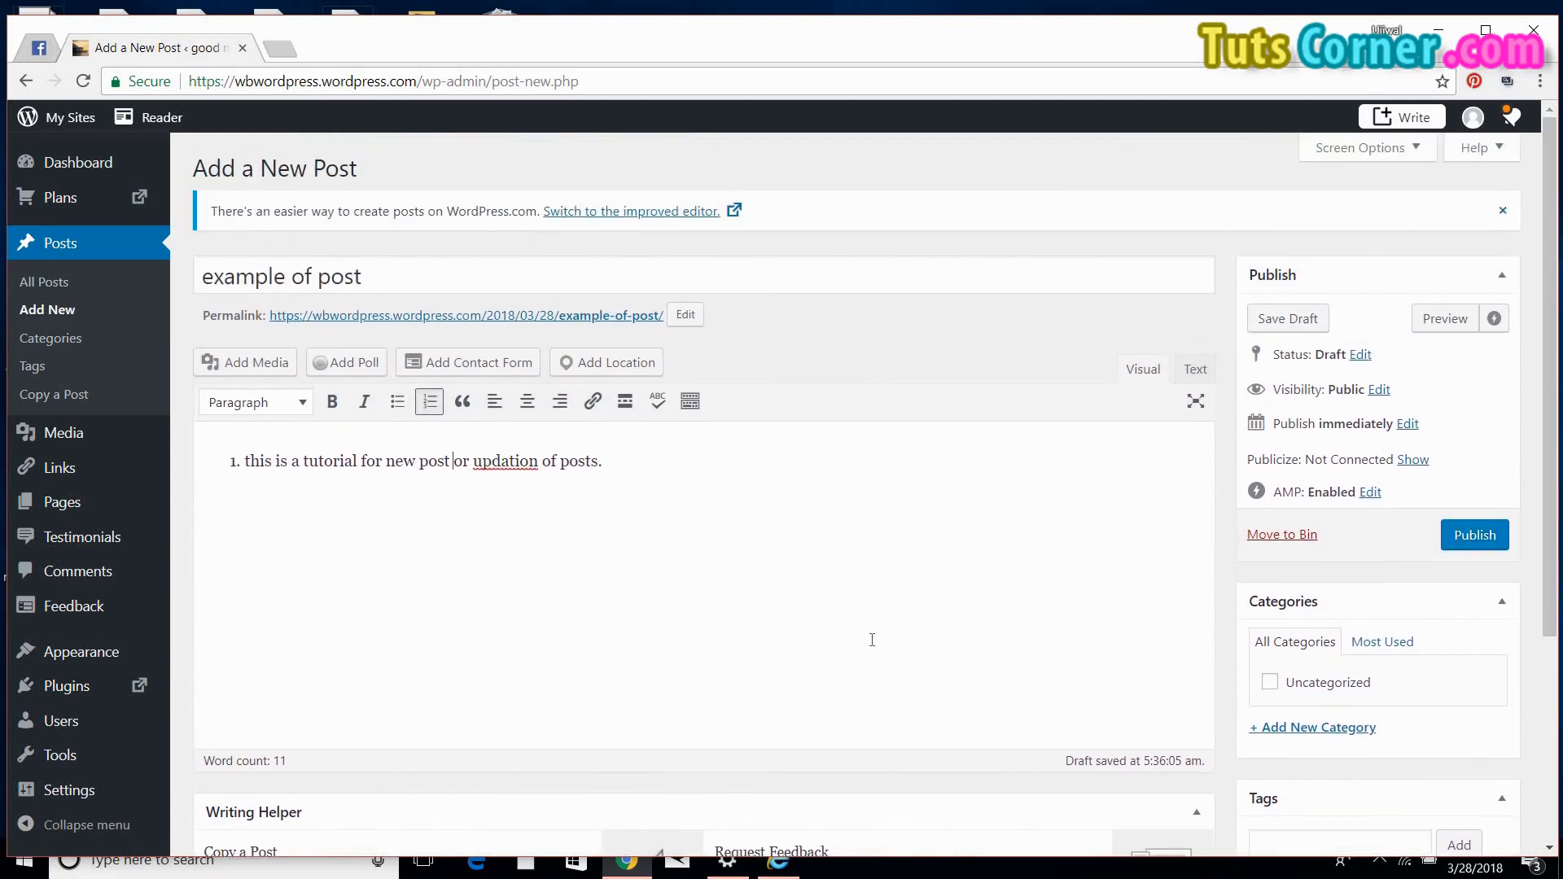
pyautogui.click(1465, 537)
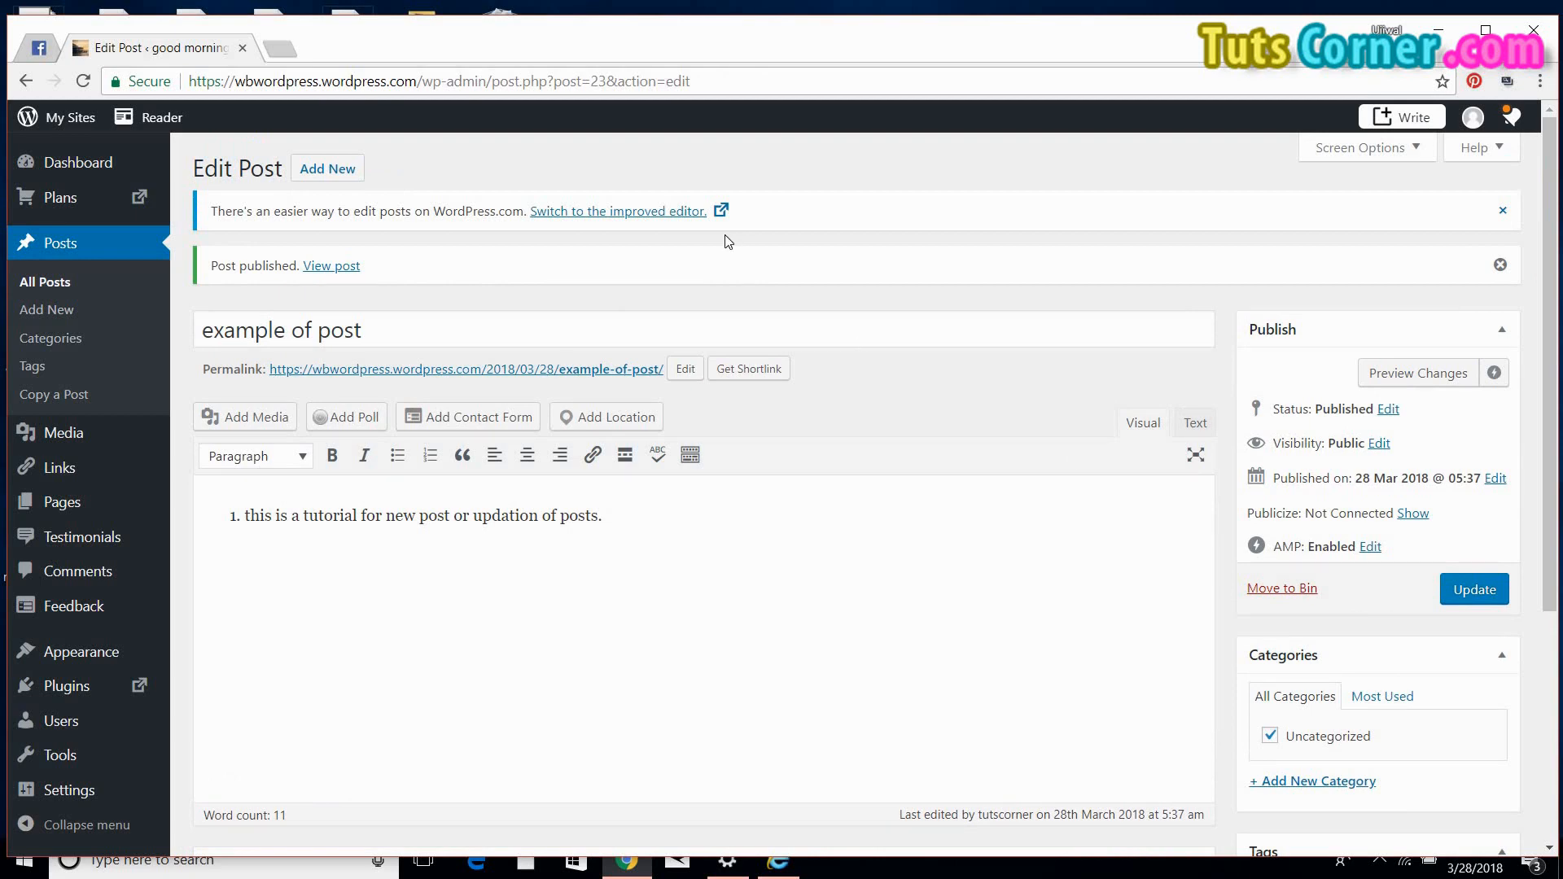
# Step: Update the newly published "example of post" entry
pyautogui.click(1493, 603)
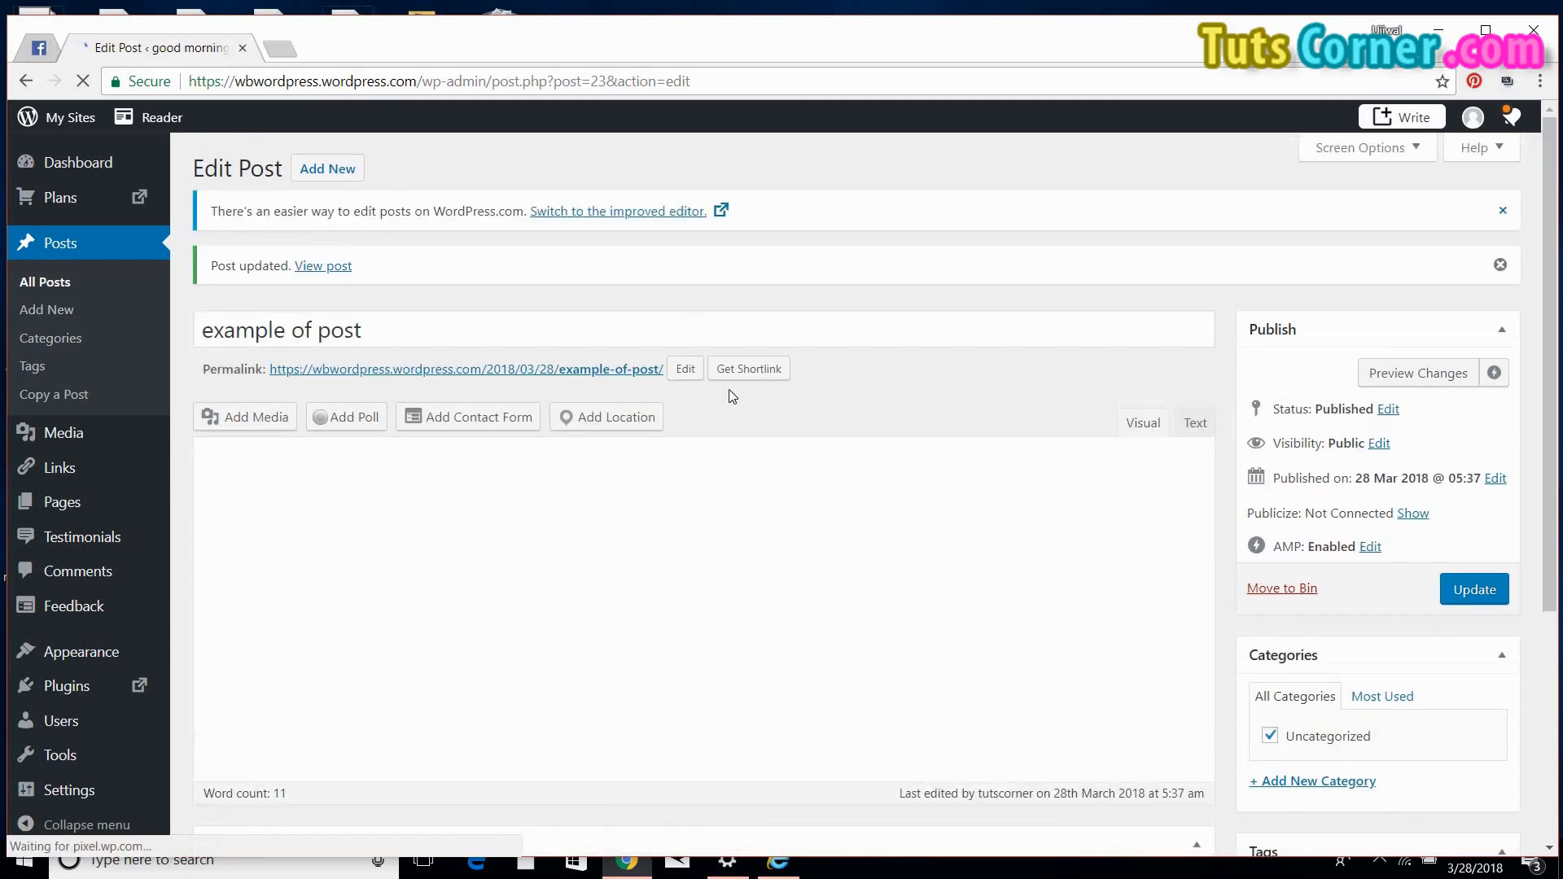
pyautogui.moveTo(1551, 582); pyautogui.dragTo(1558, 642)
pyautogui.scroll(2, 1512, 489)
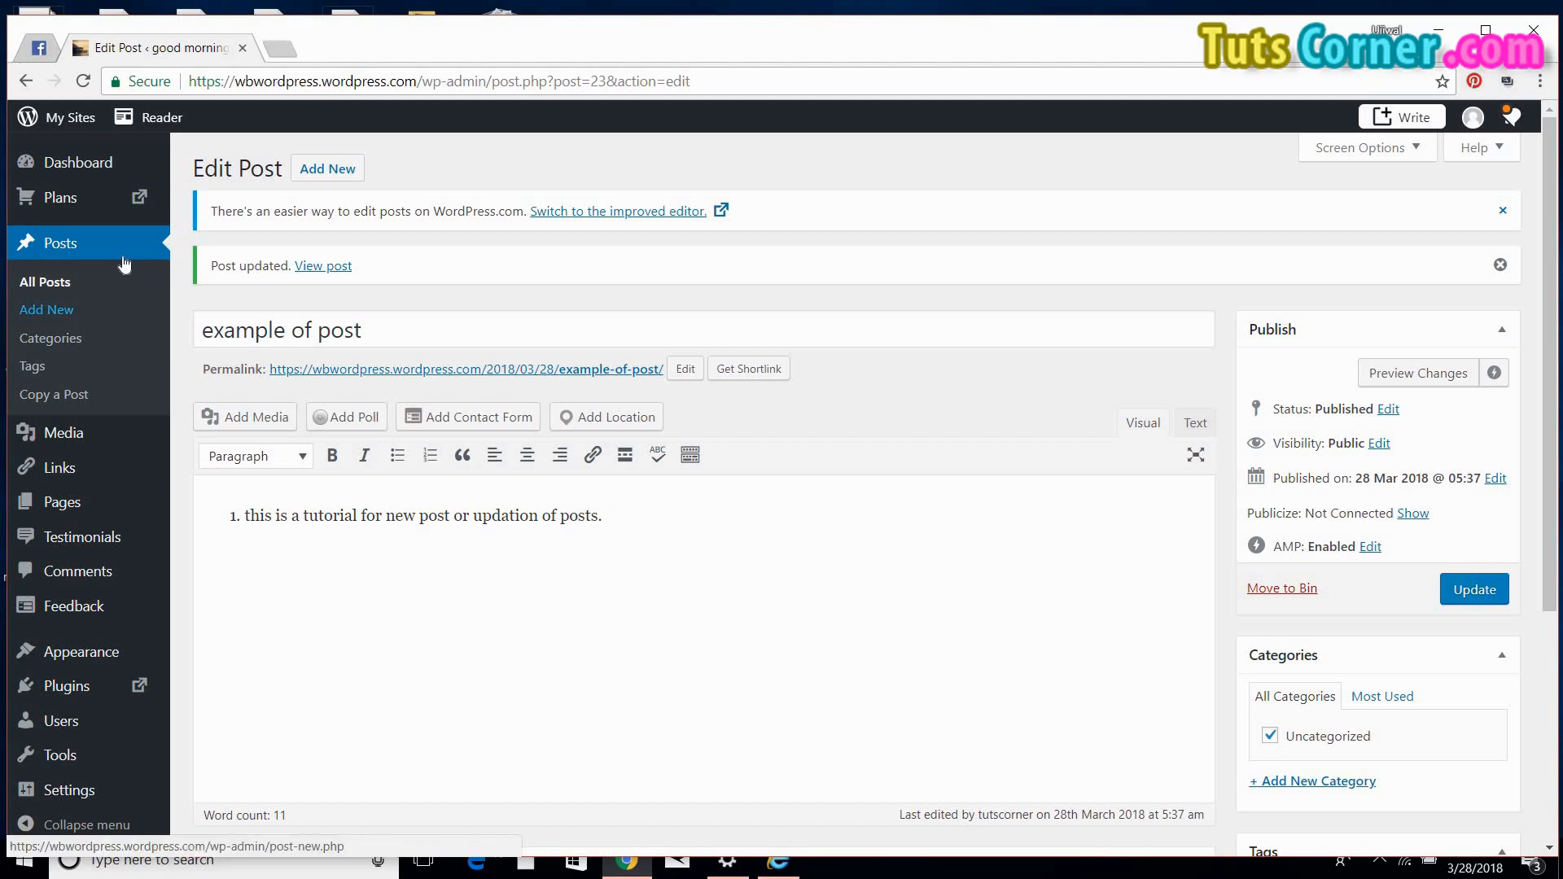
# Step: Open the list of all pages and start a new page from it
pyautogui.moveTo(131, 509)
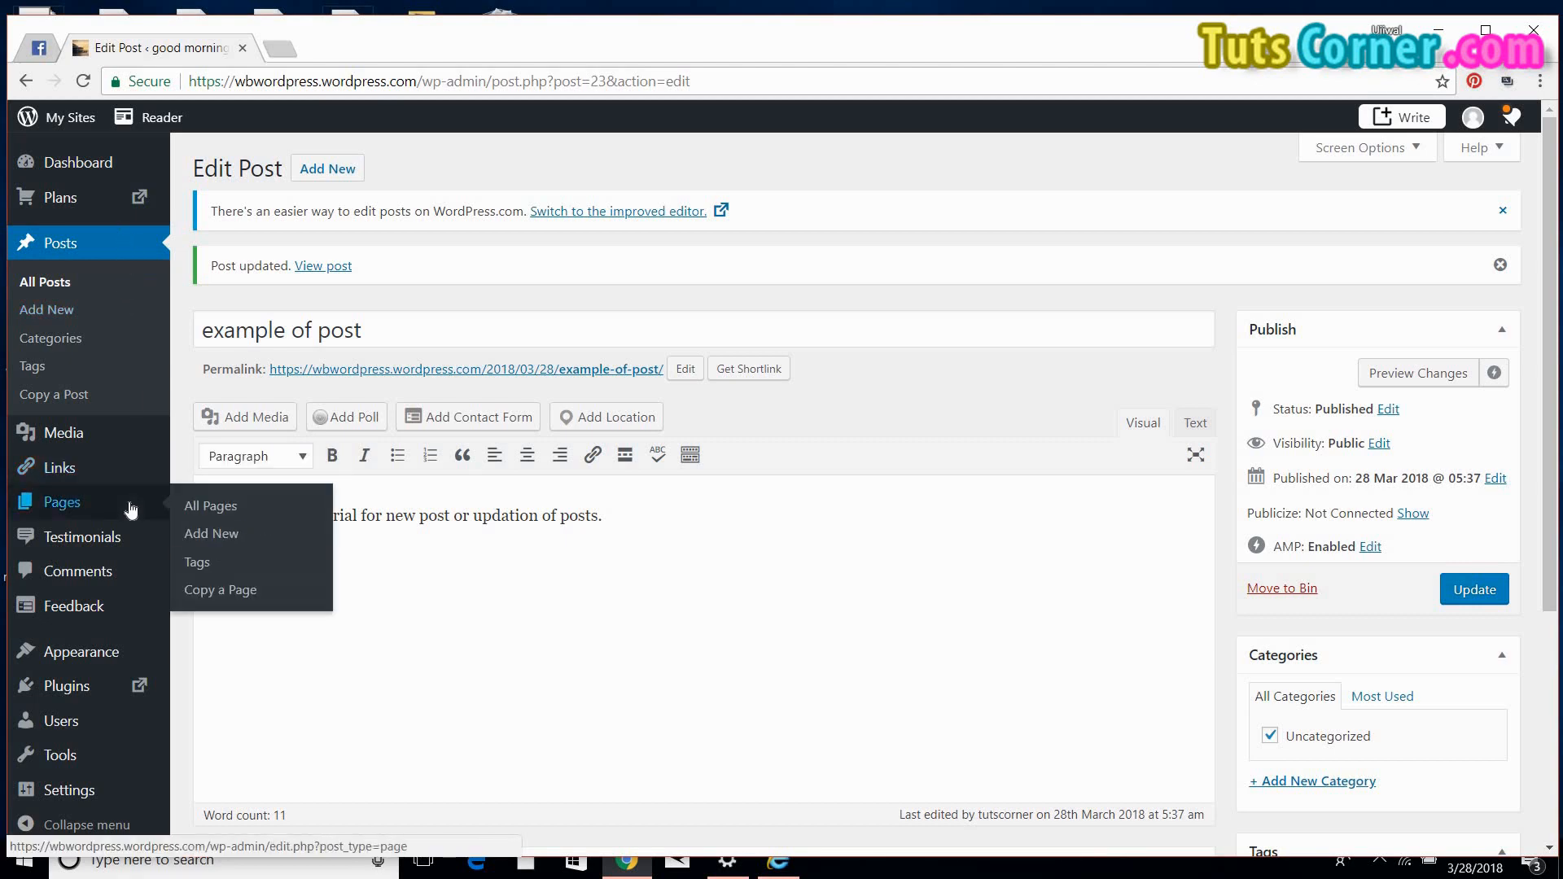
pyautogui.click(210, 505)
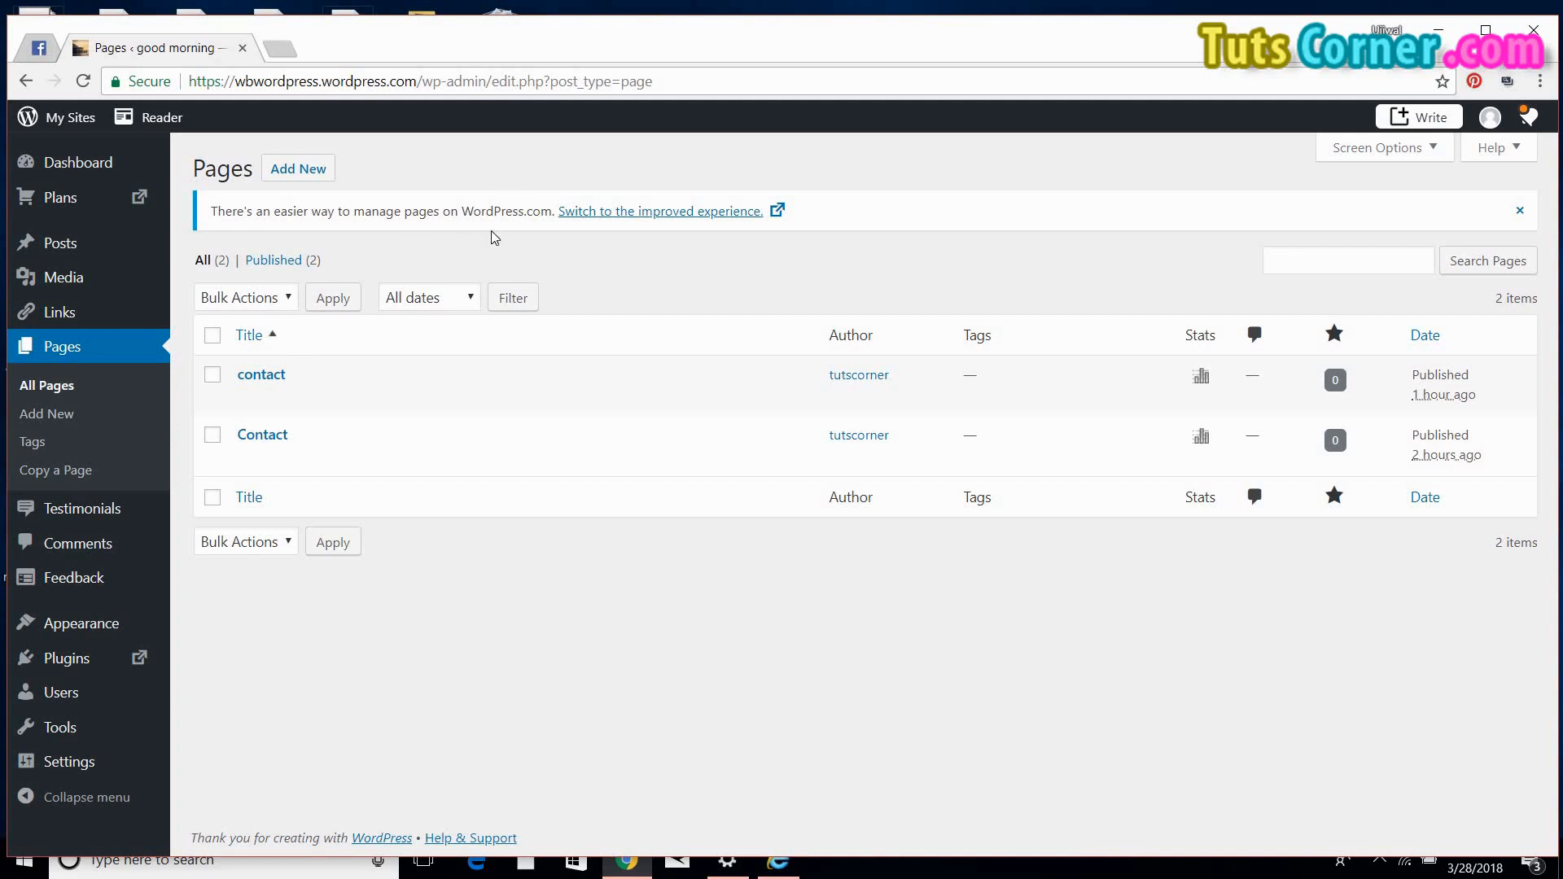
pyautogui.click(302, 168)
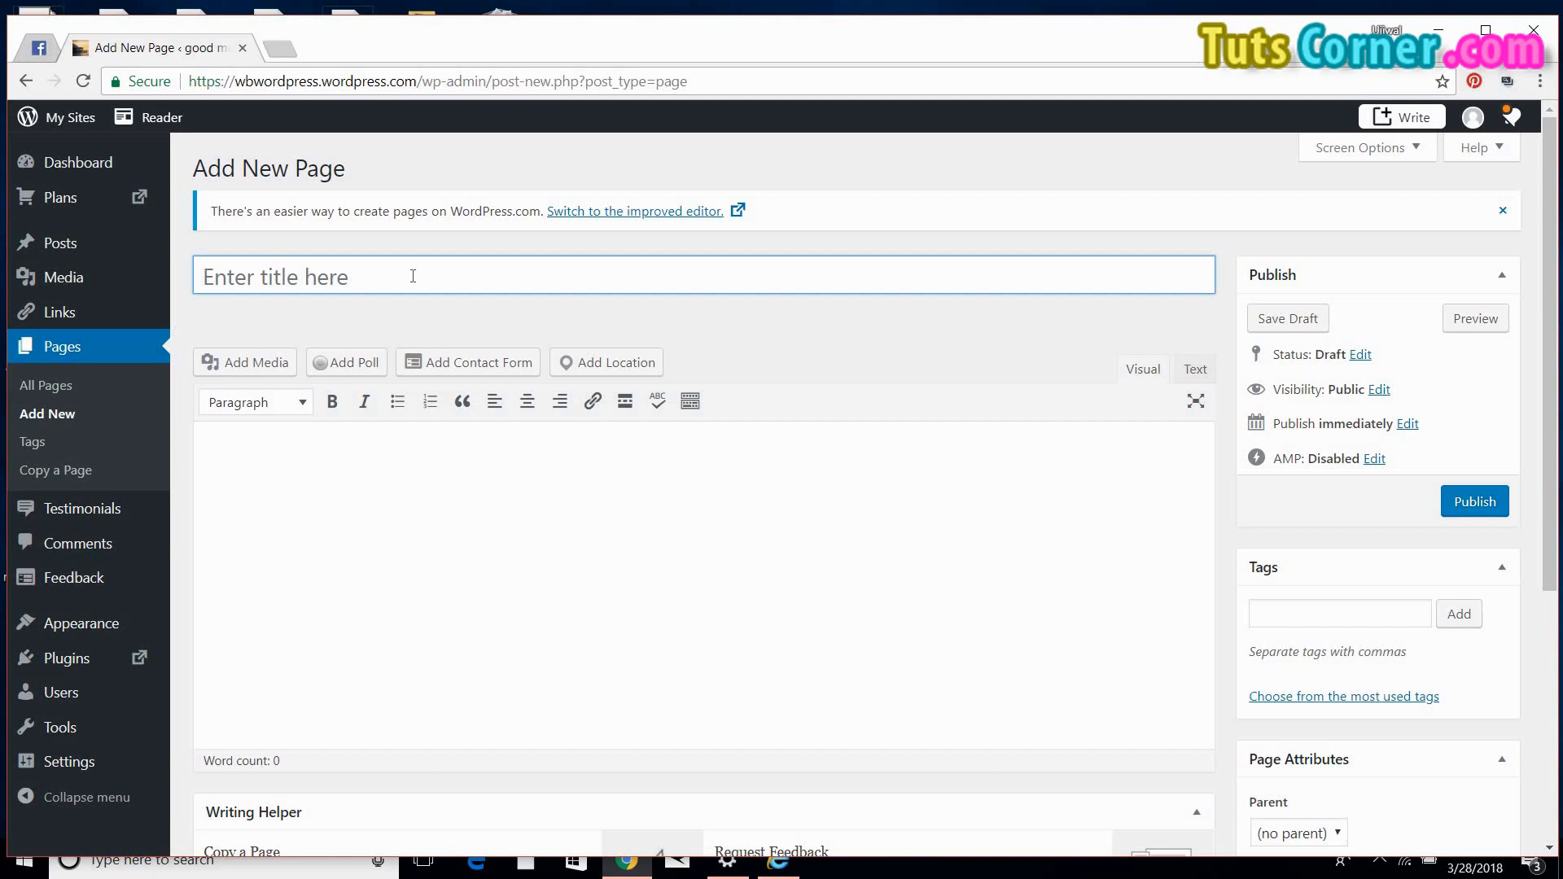
# Step: Title the new page "how to add a new page" and enter the body text "lygfudgbiffufrd[hpdr;"
pyautogui.write('how t')
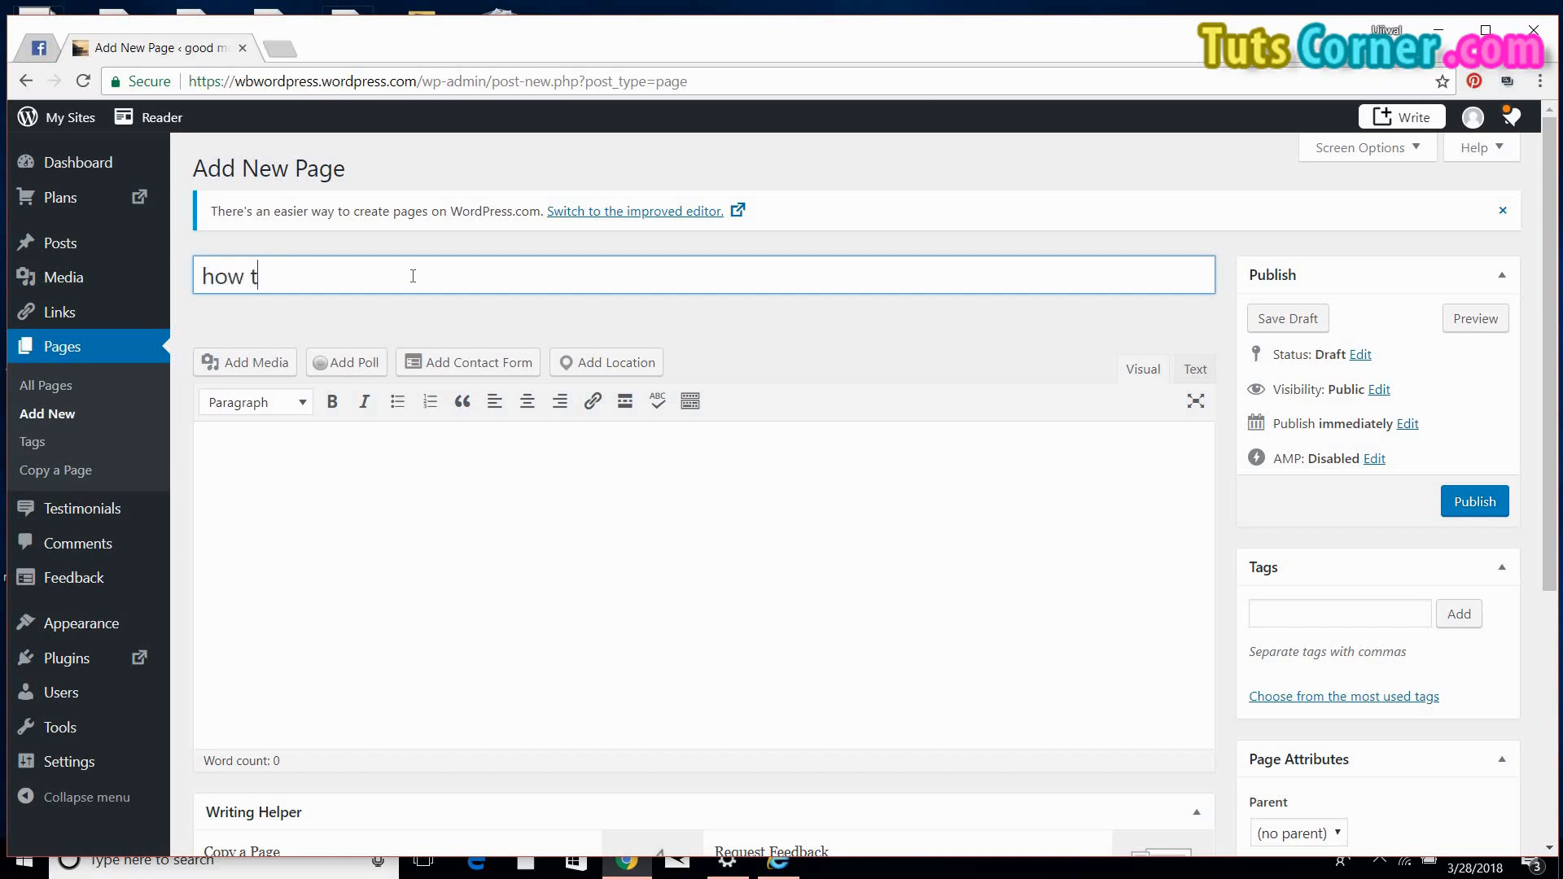
pyautogui.write('o add a new page')
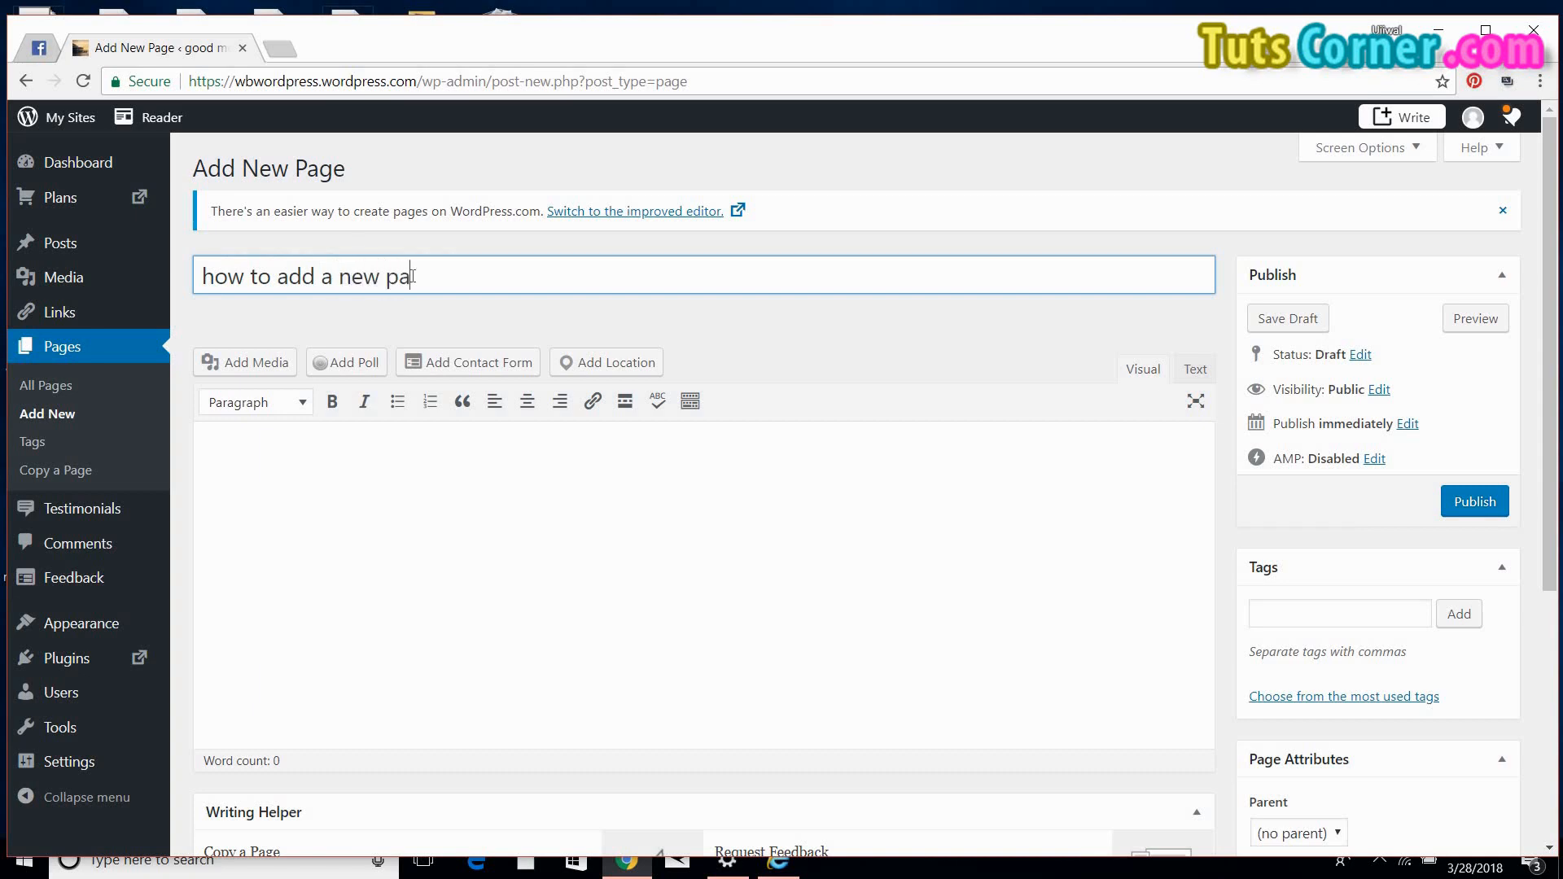
pyautogui.click(368, 531)
pyautogui.write('lygfudgbiffufrd[hpdr;')
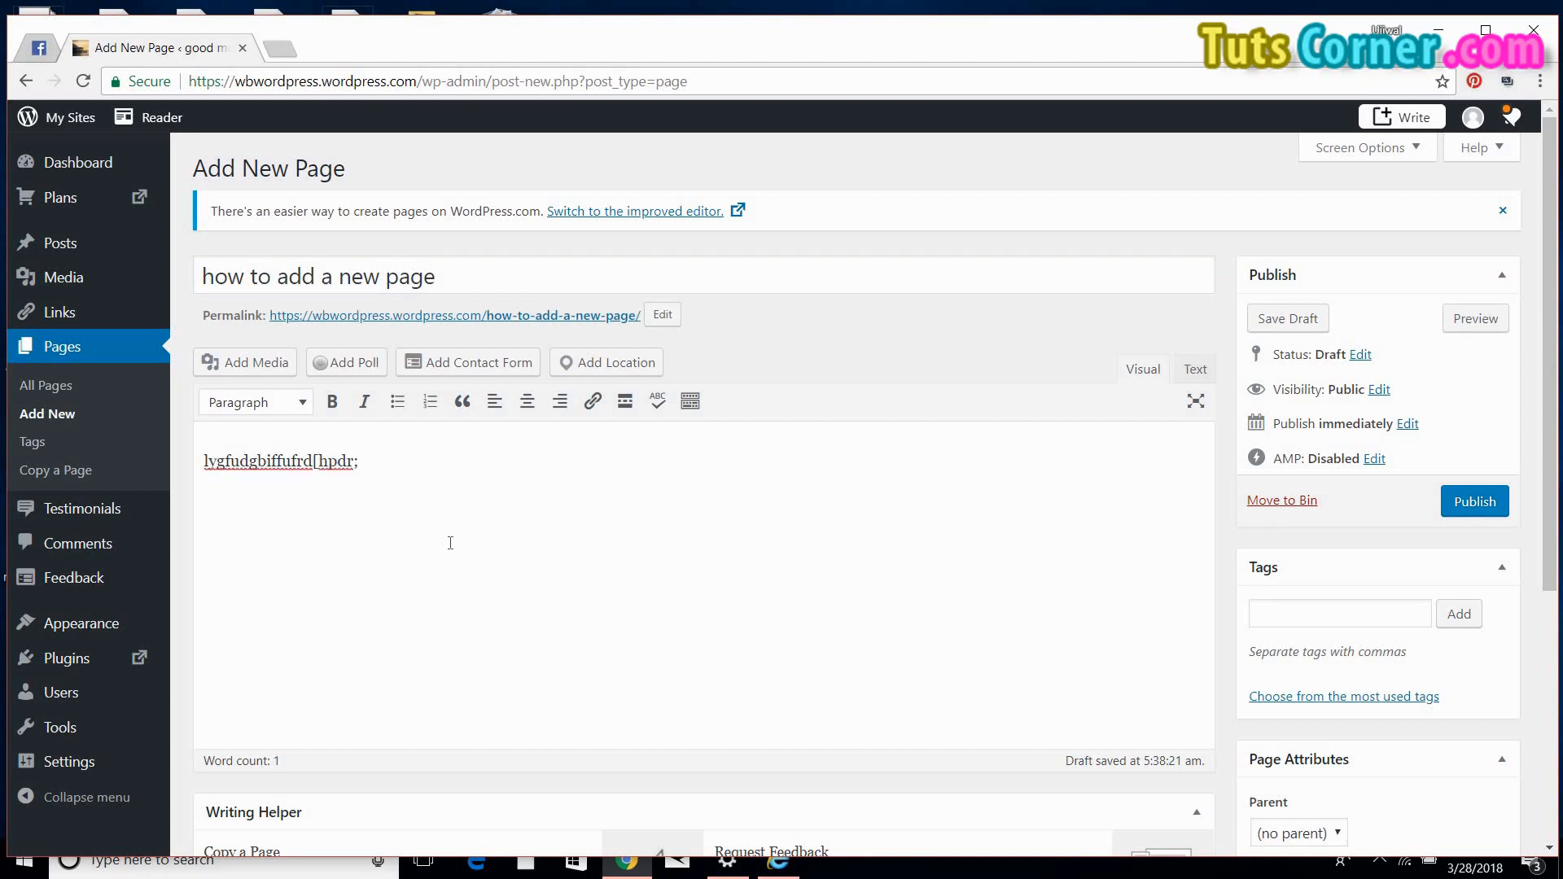
# Step: Publish the new page "how to add a new page"
pyautogui.click(1472, 505)
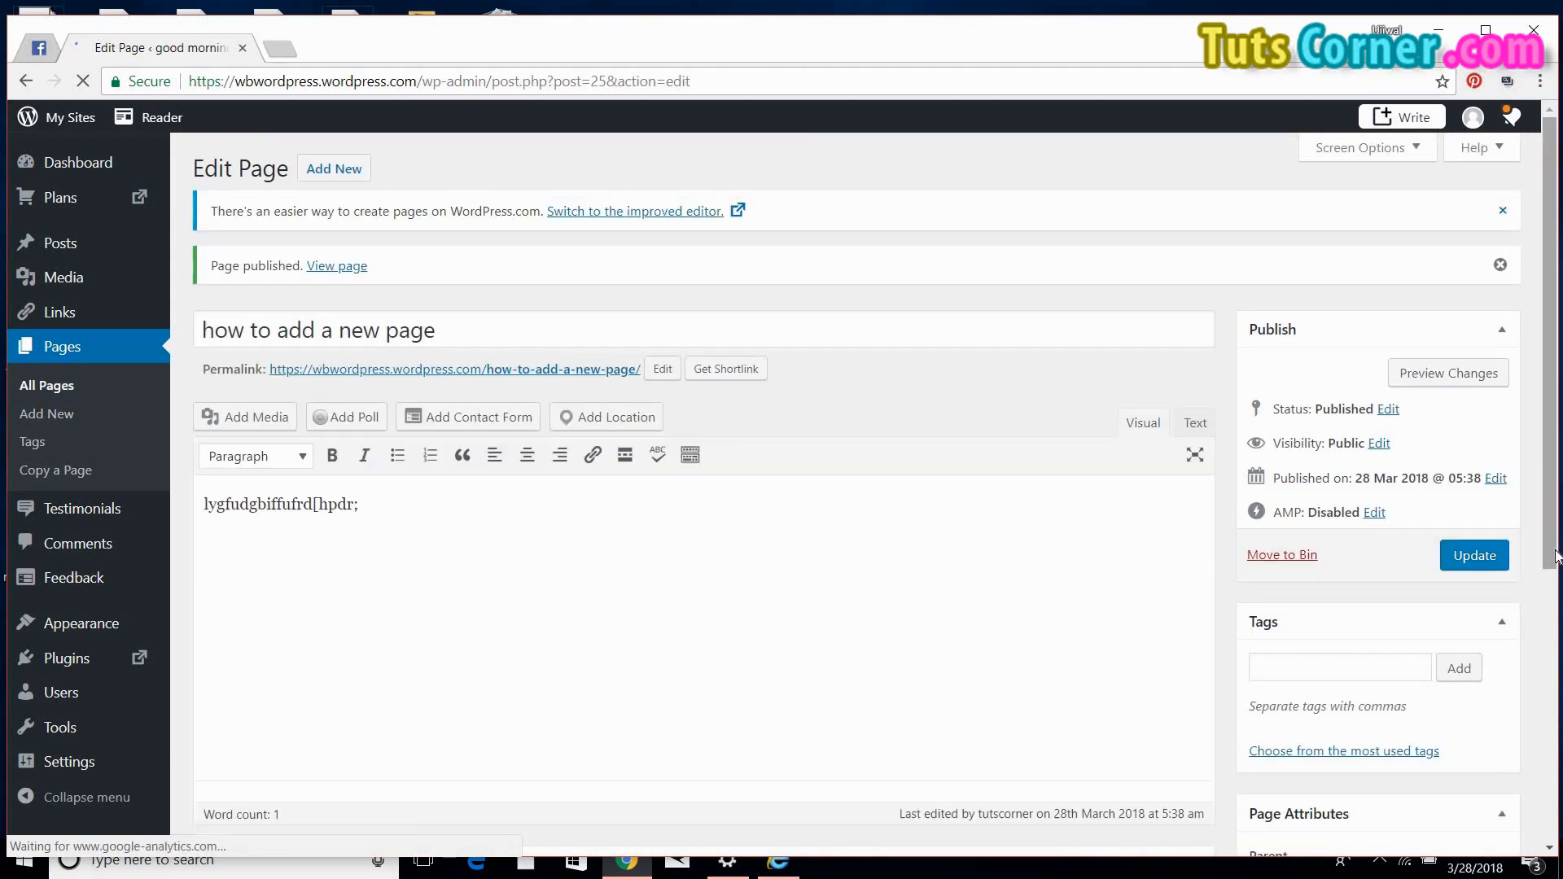
pyautogui.moveTo(1555, 557); pyautogui.dragTo(1537, 646)
pyautogui.scroll(2, 1537, 600)
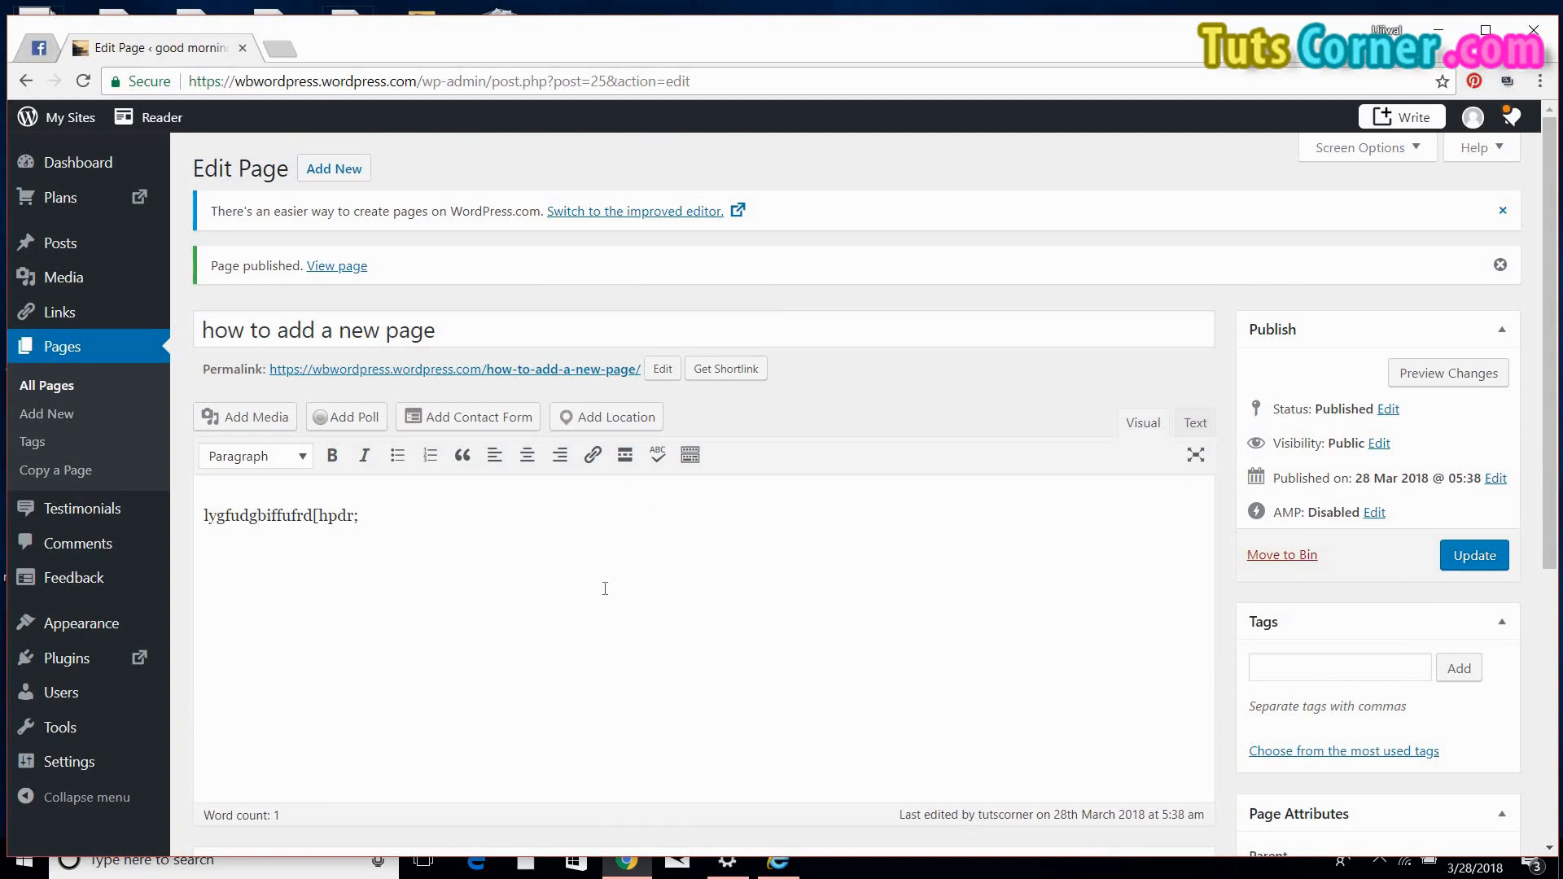
# Step: Select the last character of the page's body text, and go back to the previously visited screen
pyautogui.click(393, 505)
pyautogui.hotkey('shift', 'Left')
pyautogui.click(22, 92)
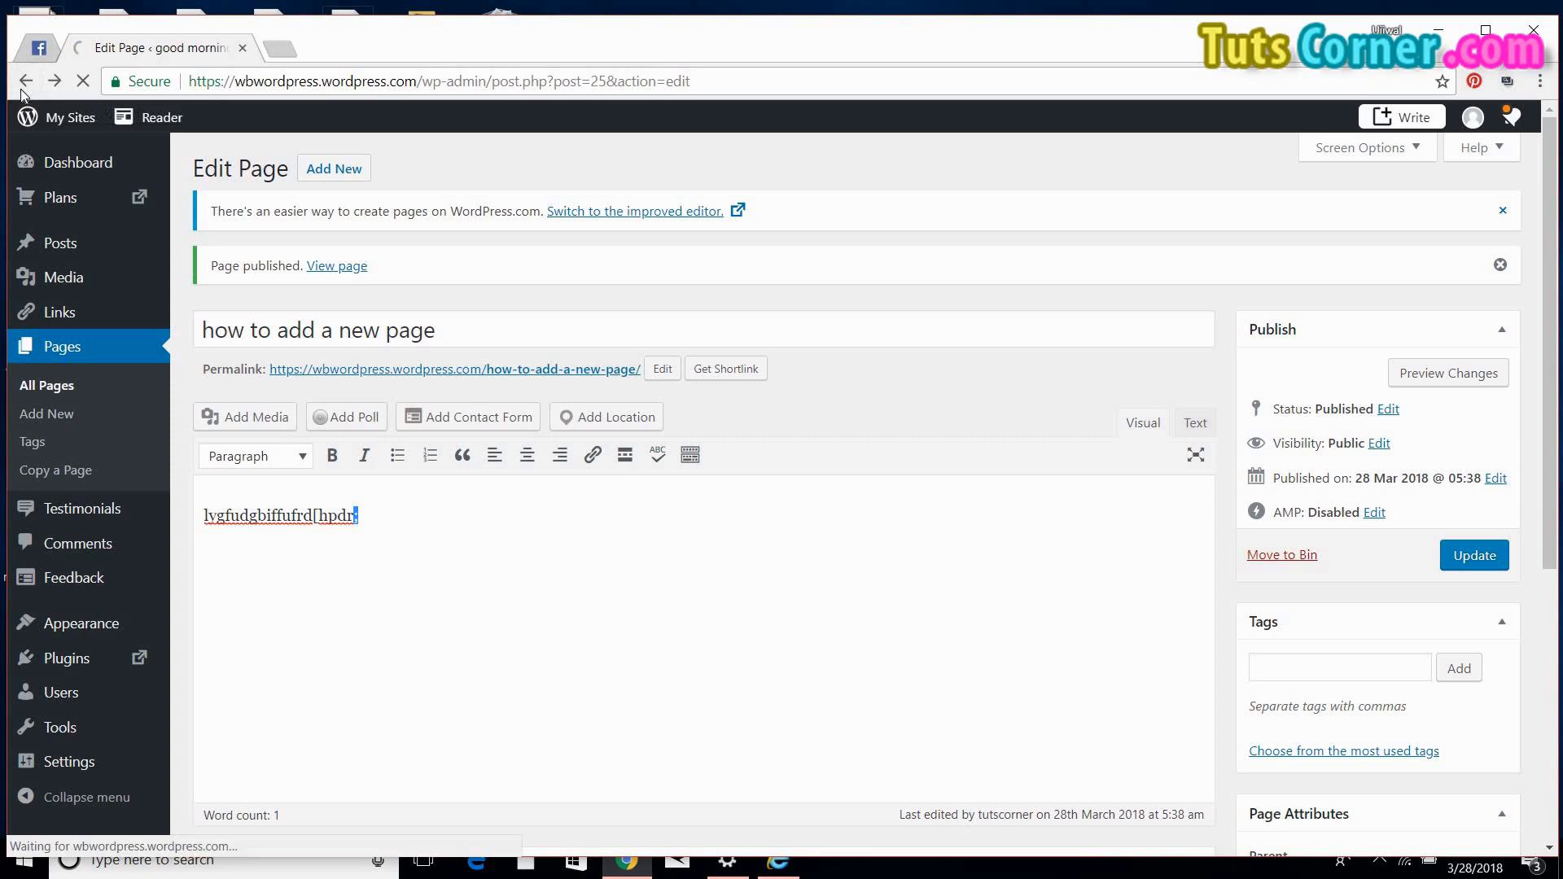